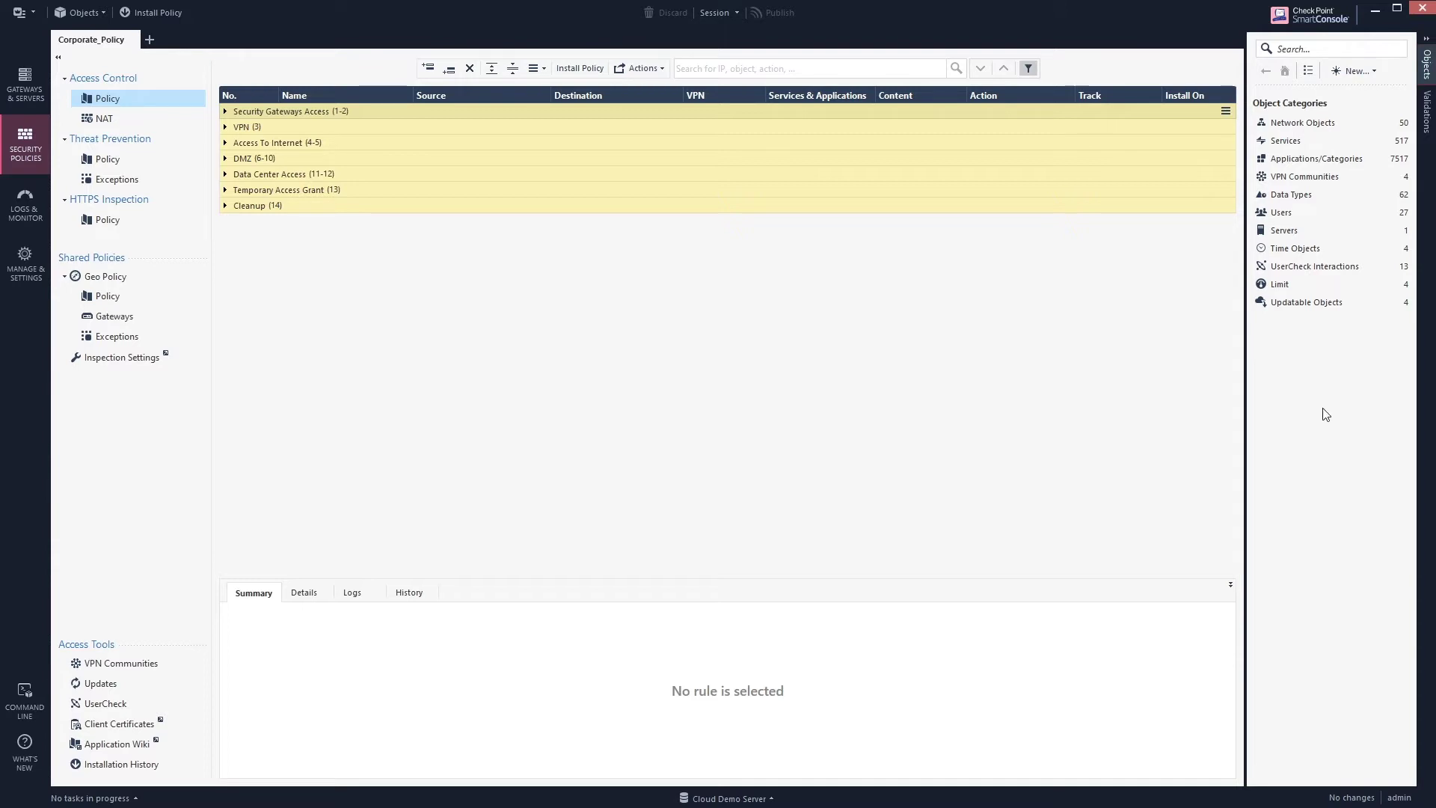
In Geo Policy > Policy, keep Default Geo Policy as the edited policy and set it to Active
left_click(107, 298)
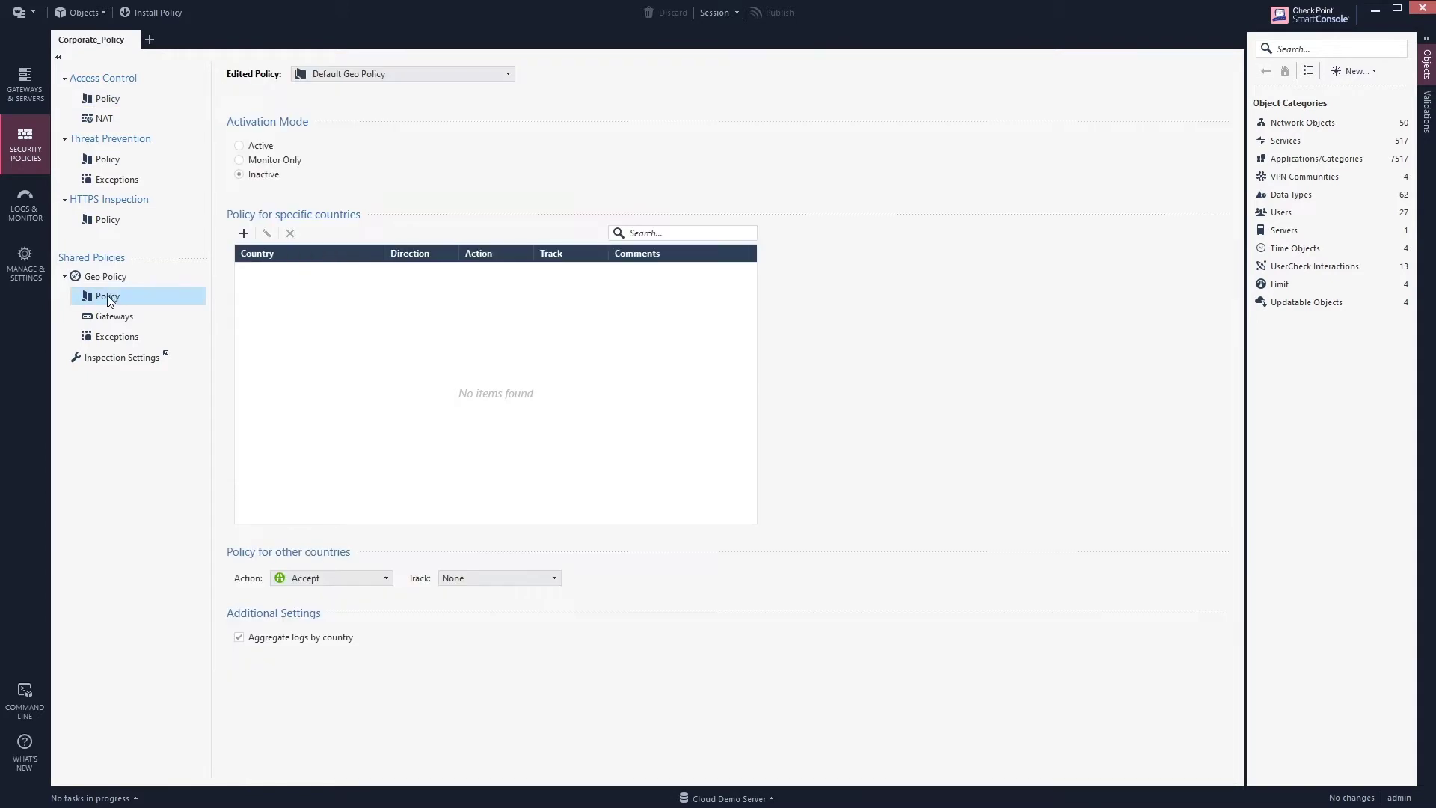
left_click(362, 75)
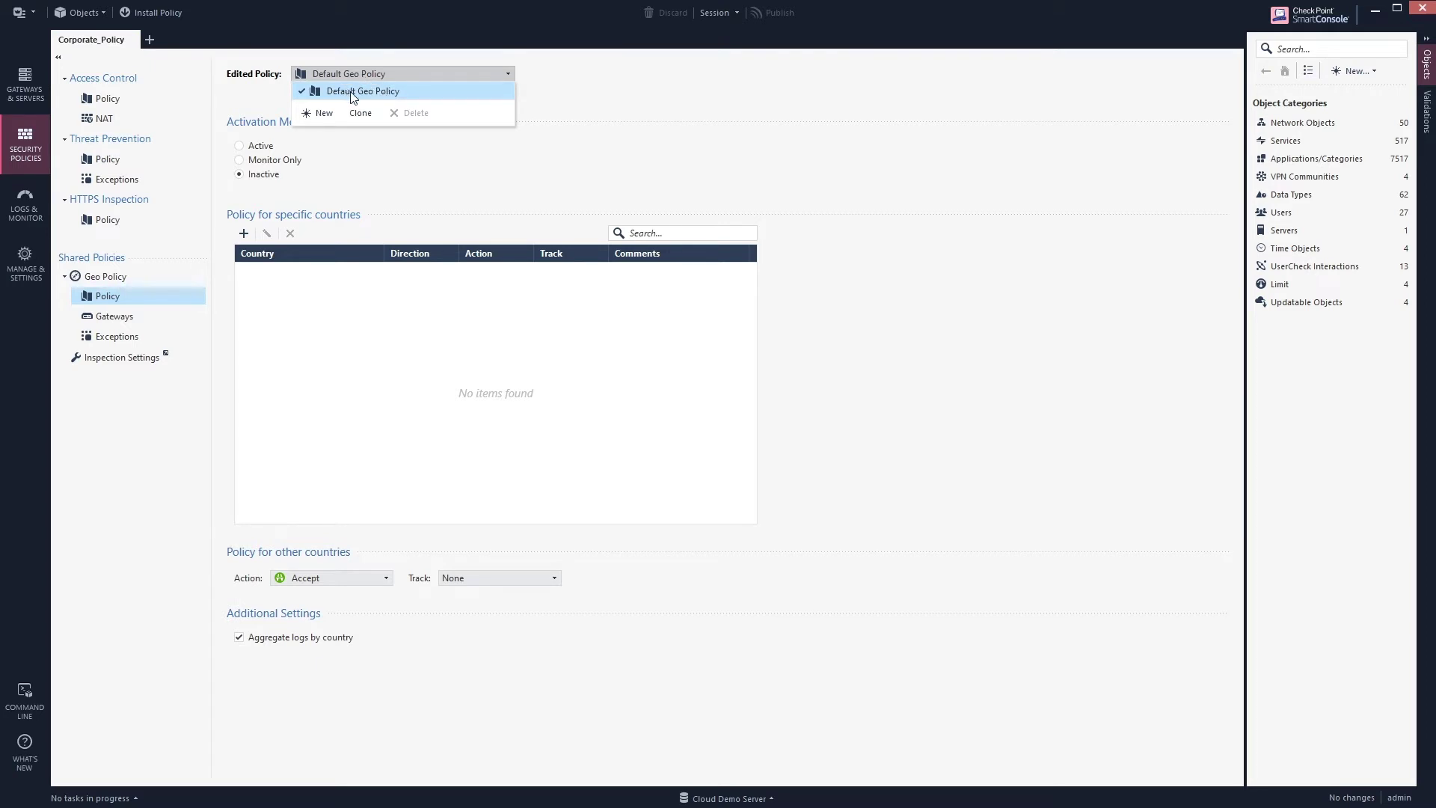
left_click(367, 72)
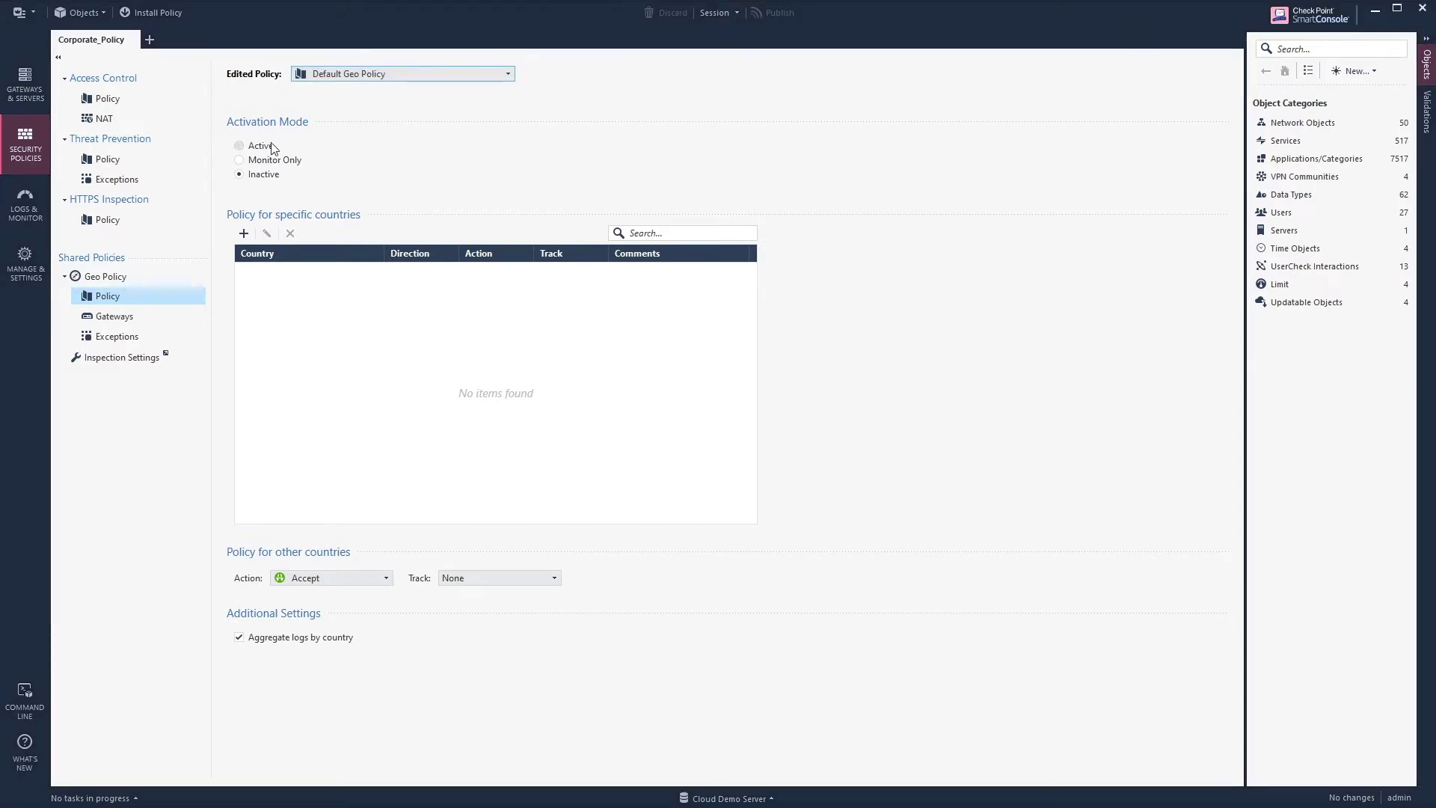
left_click(239, 146)
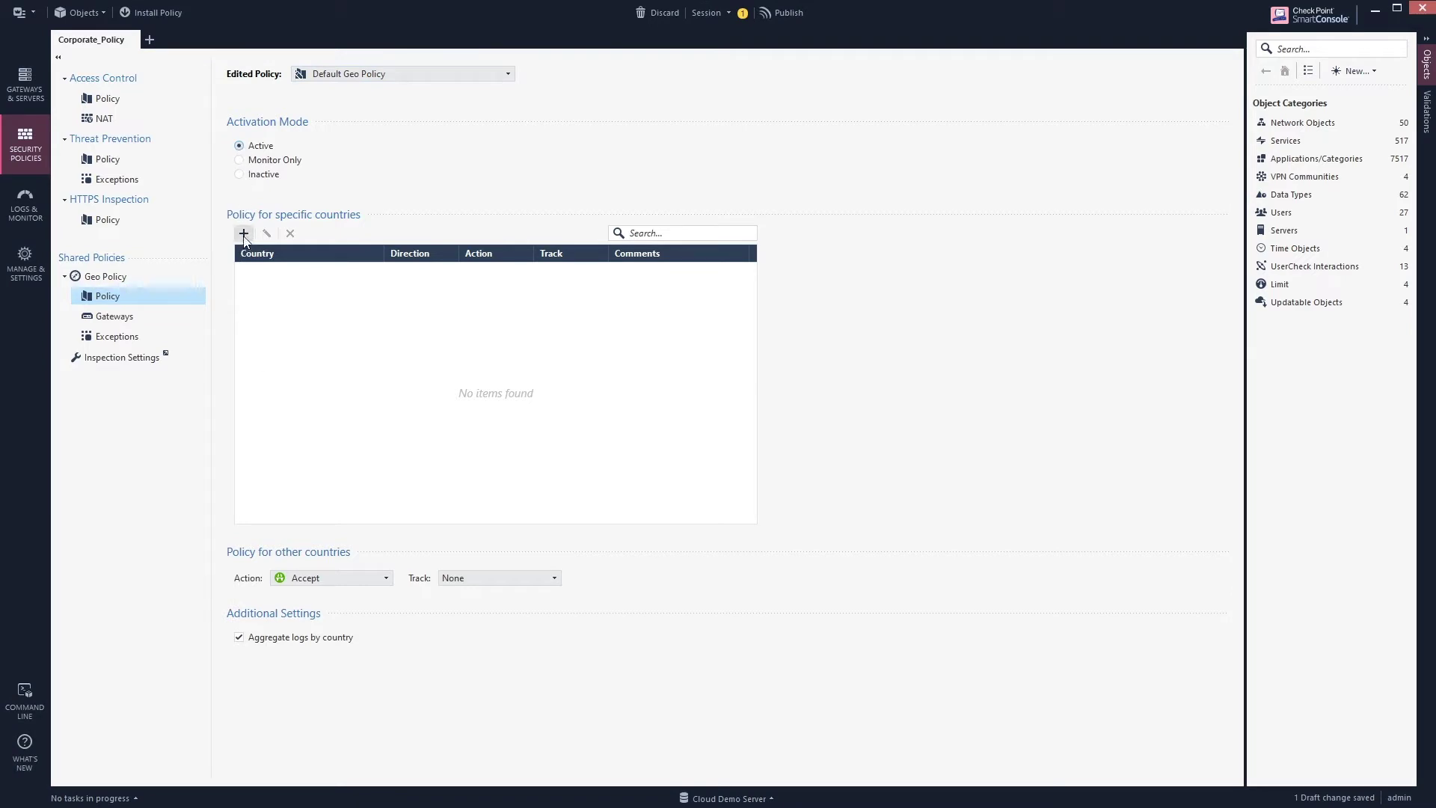
Add a Geo Policy country rule for Sweden with action Drop and track Log
left_click(244, 234)
left_click(711, 352)
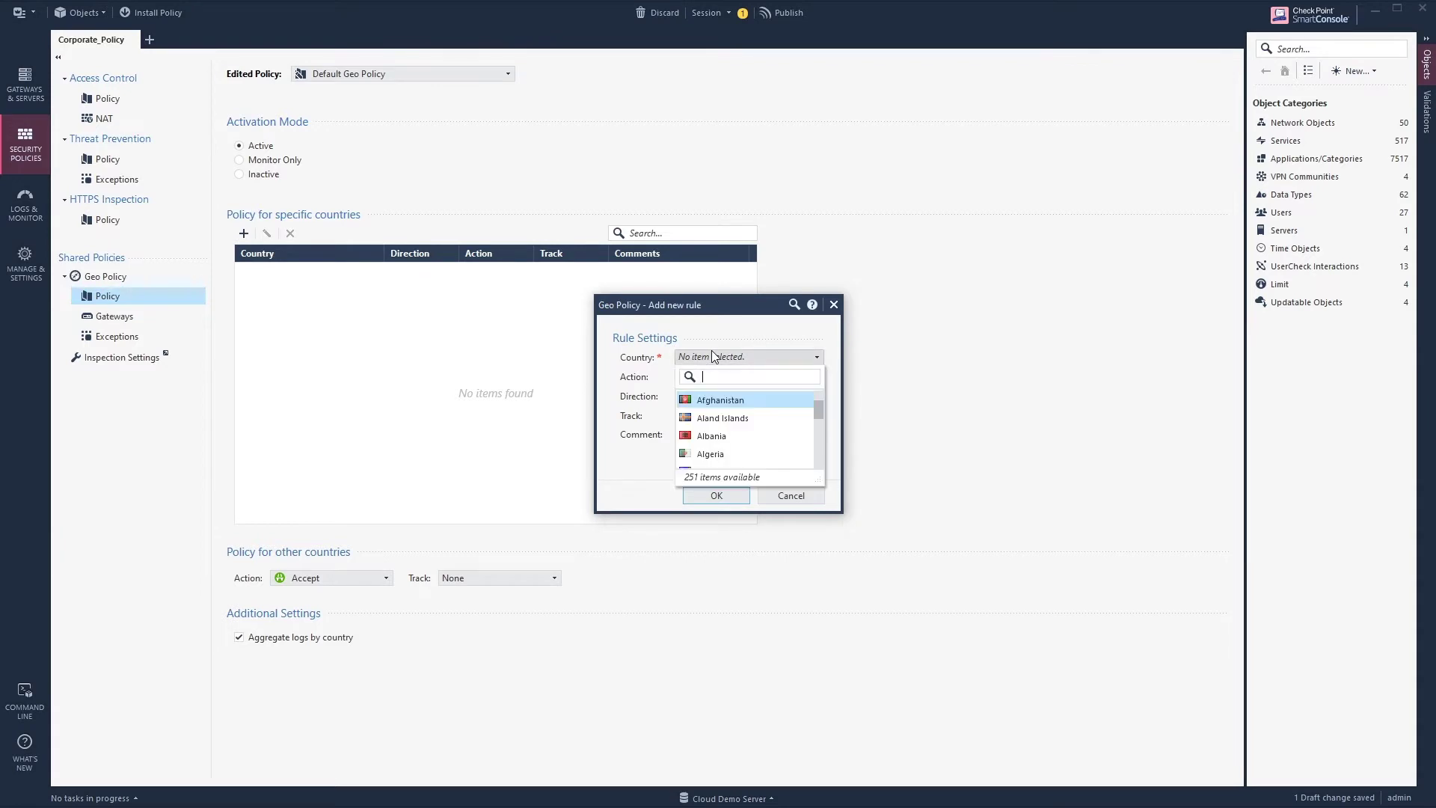
type("sweden")
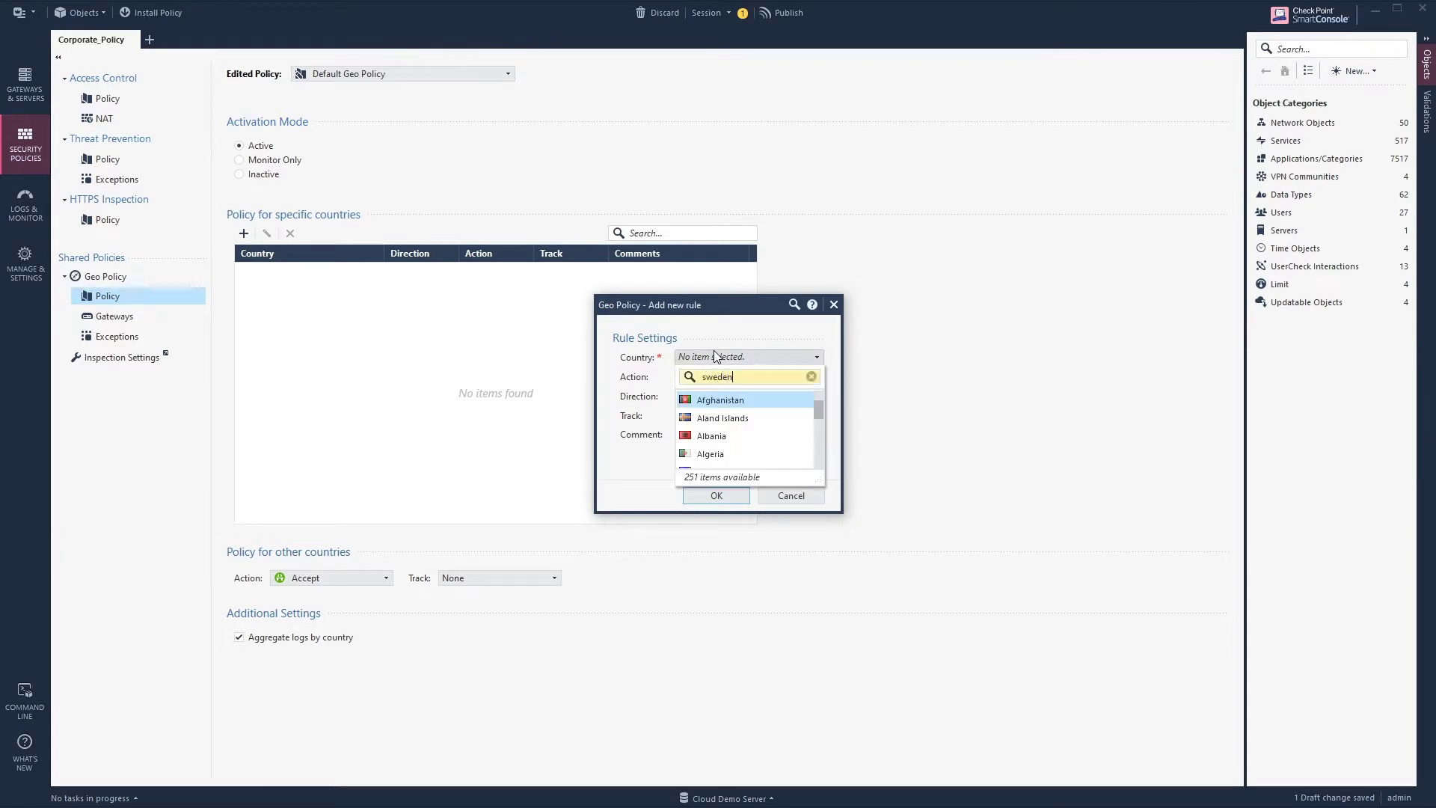
left_click(729, 400)
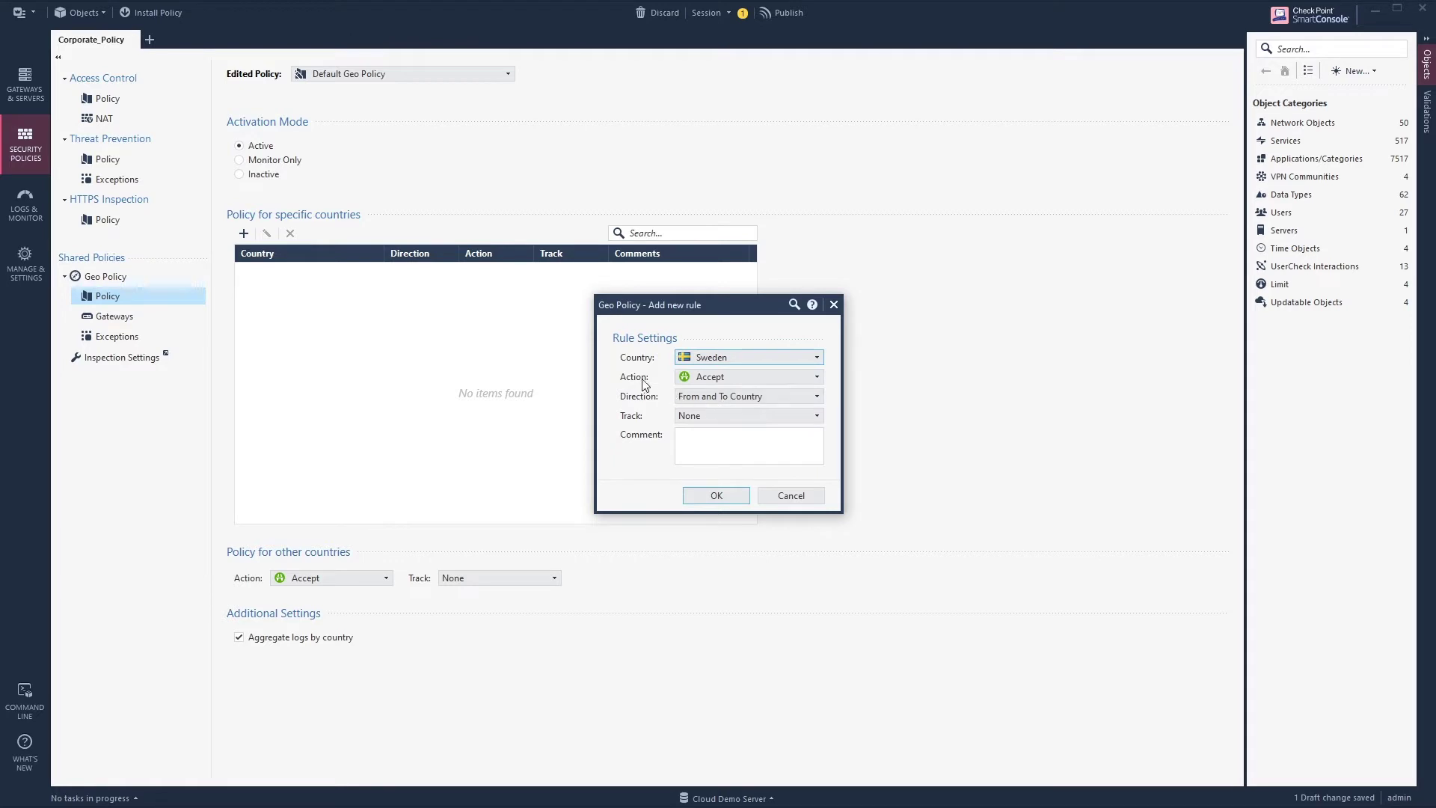
left_click(725, 377)
left_click(720, 407)
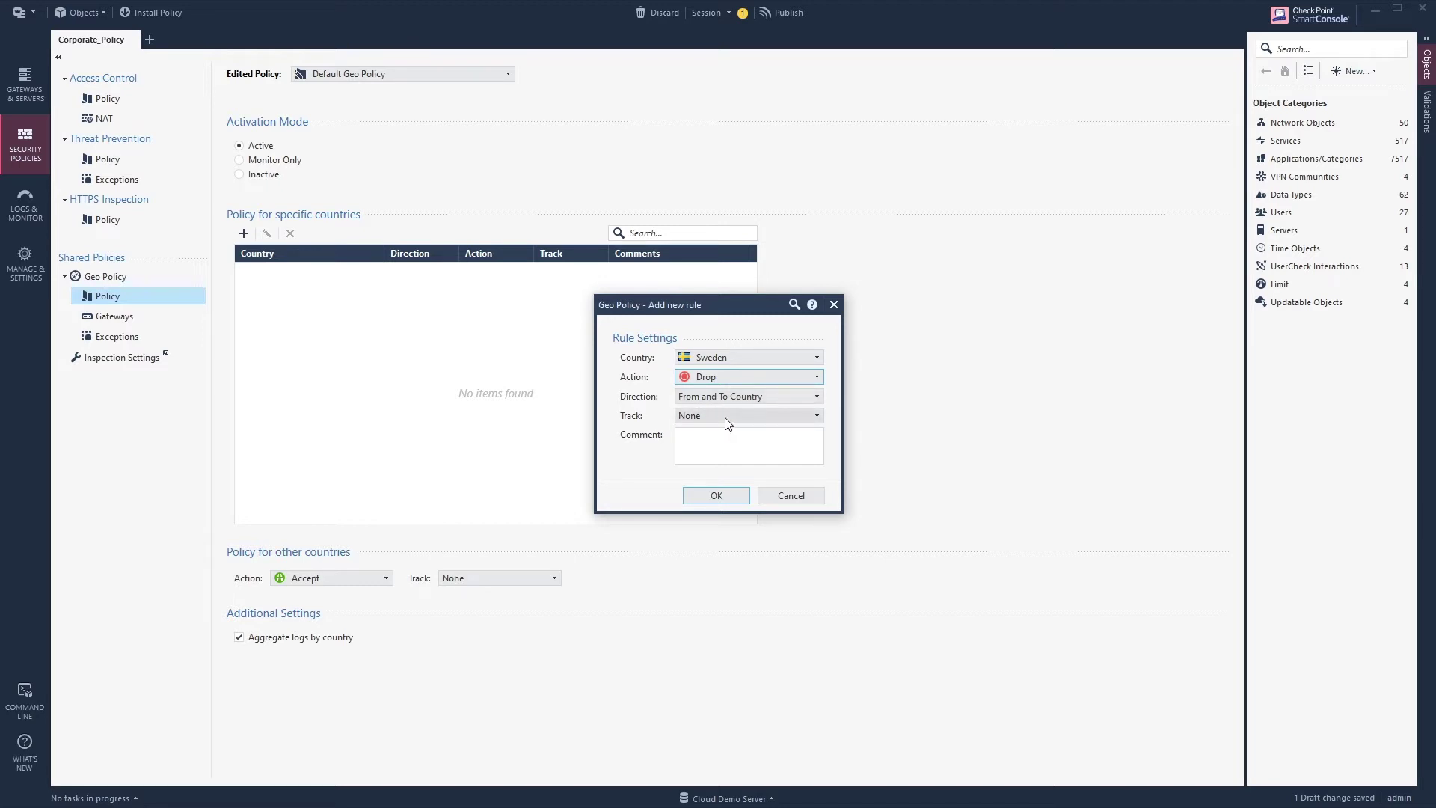
left_click(728, 416)
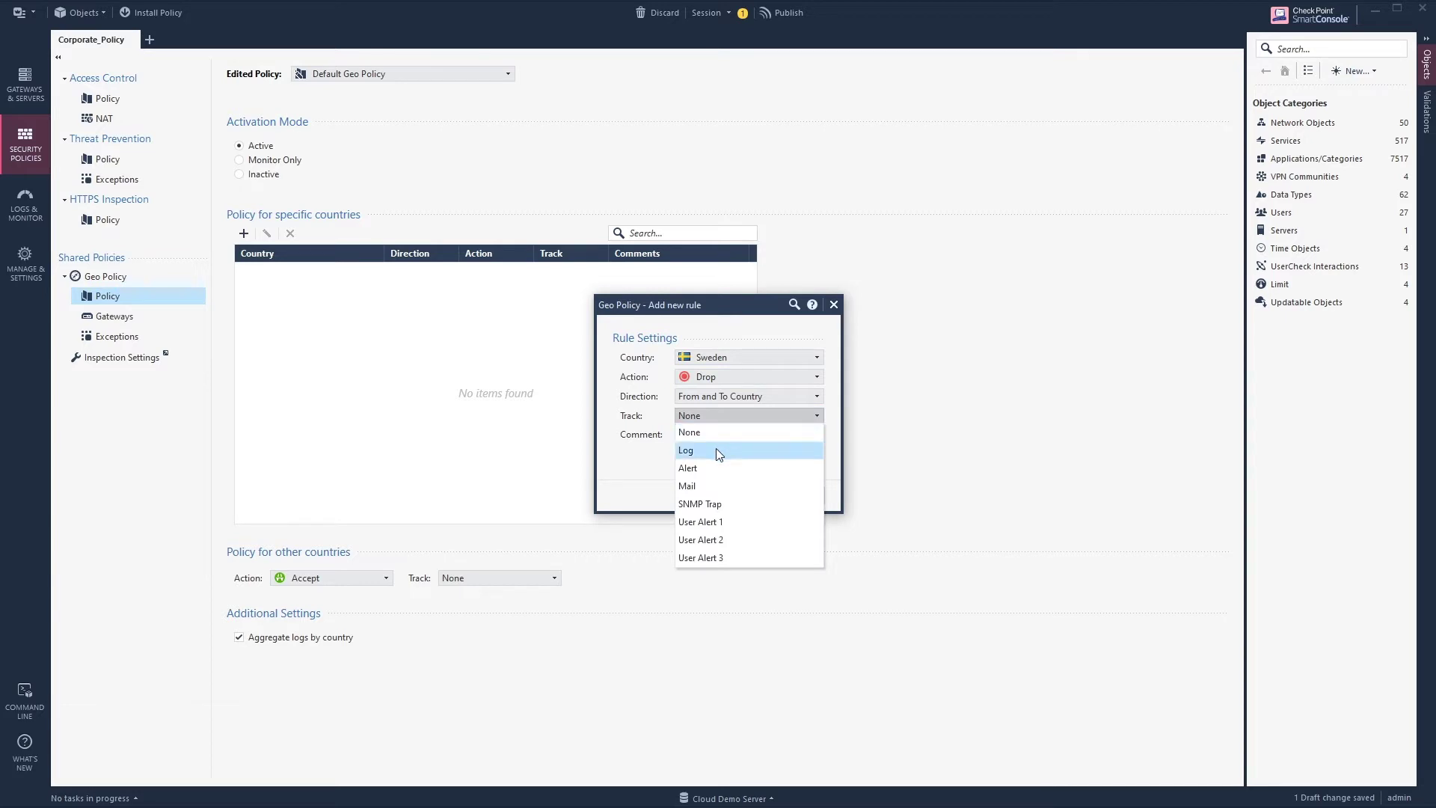
left_click(716, 450)
left_click(719, 496)
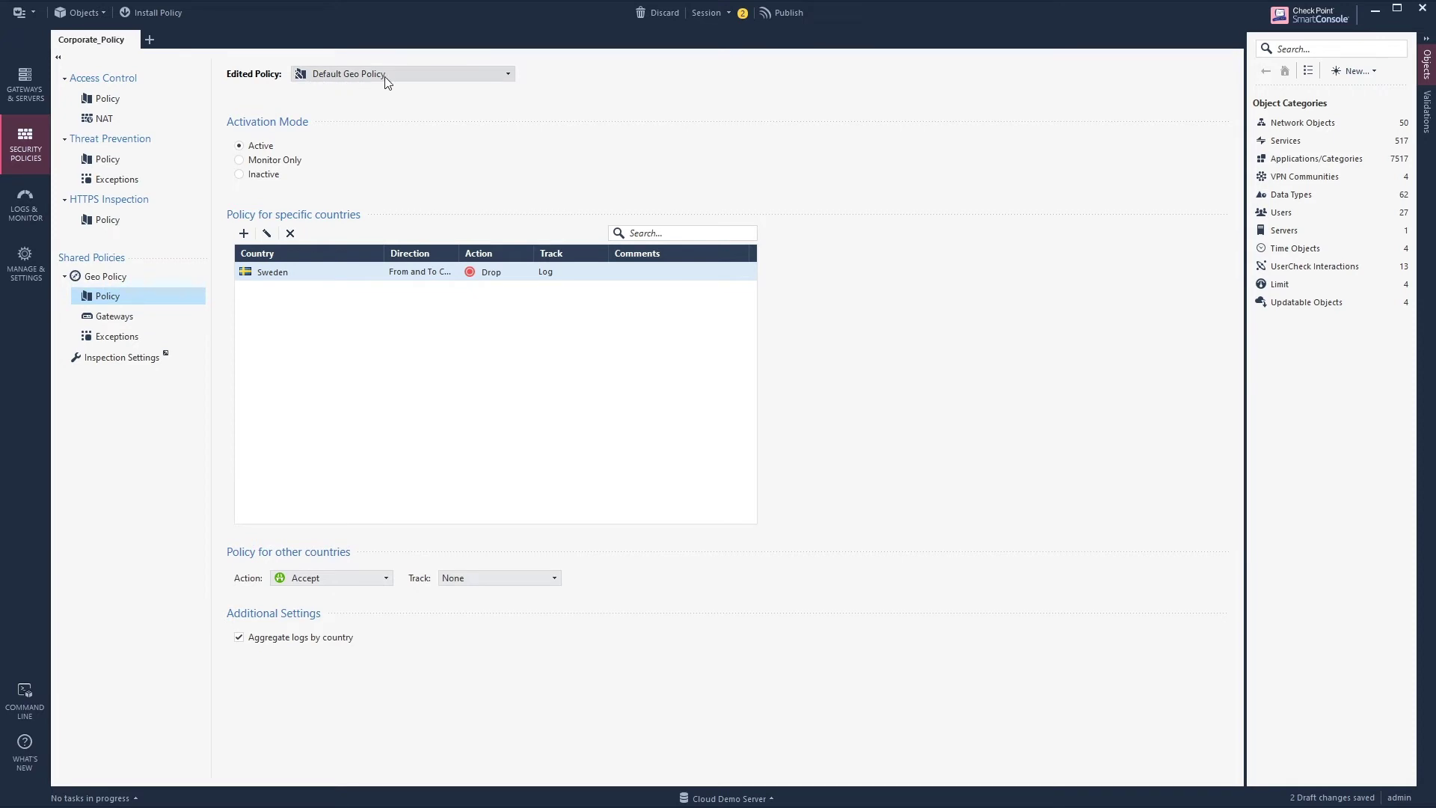
Show the Geo Policy Gateways list, where all 12 gateways use Default Geo Policy
left_click(114, 317)
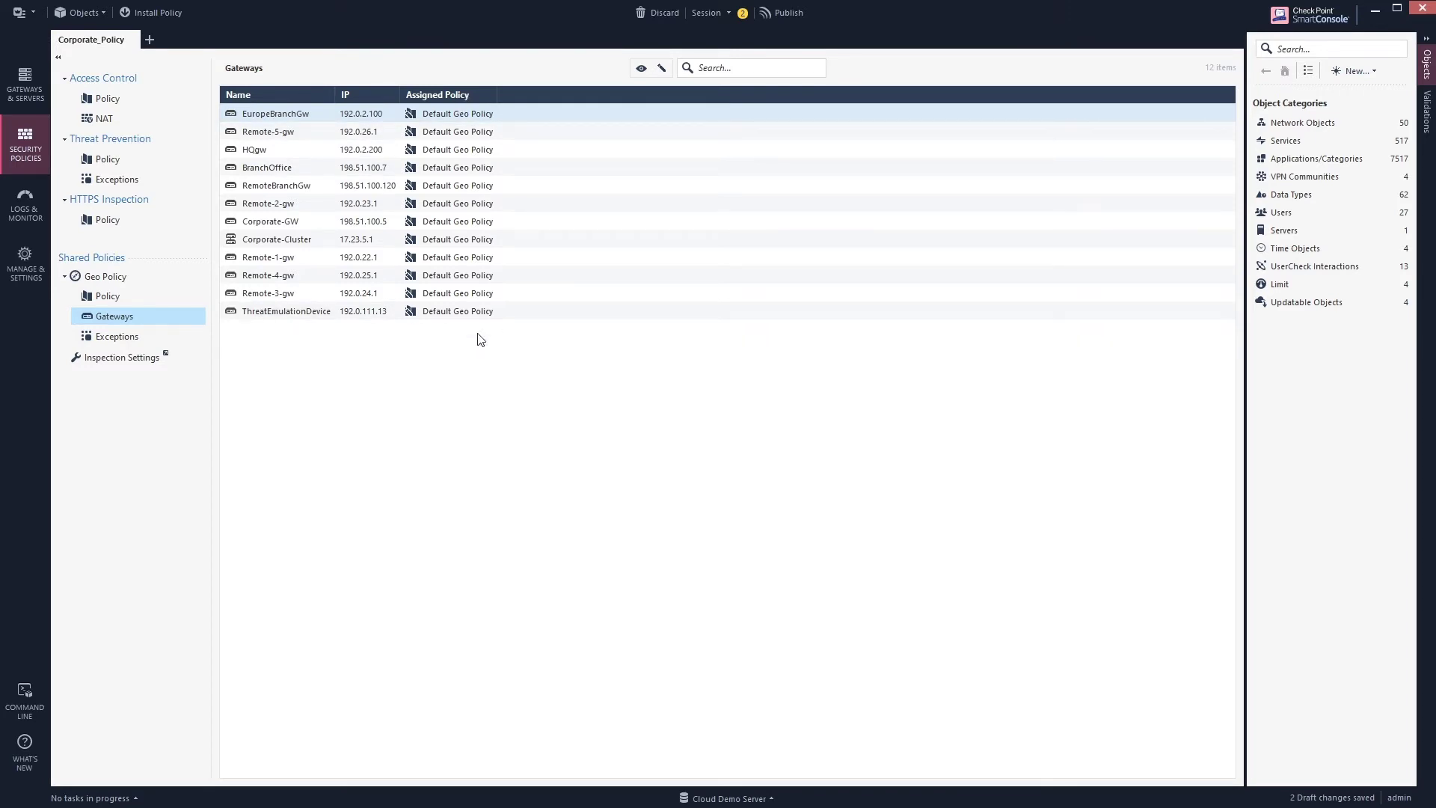
View Geo Policy Exceptions, start a new exception, then cancel and discard it
left_click(183, 338)
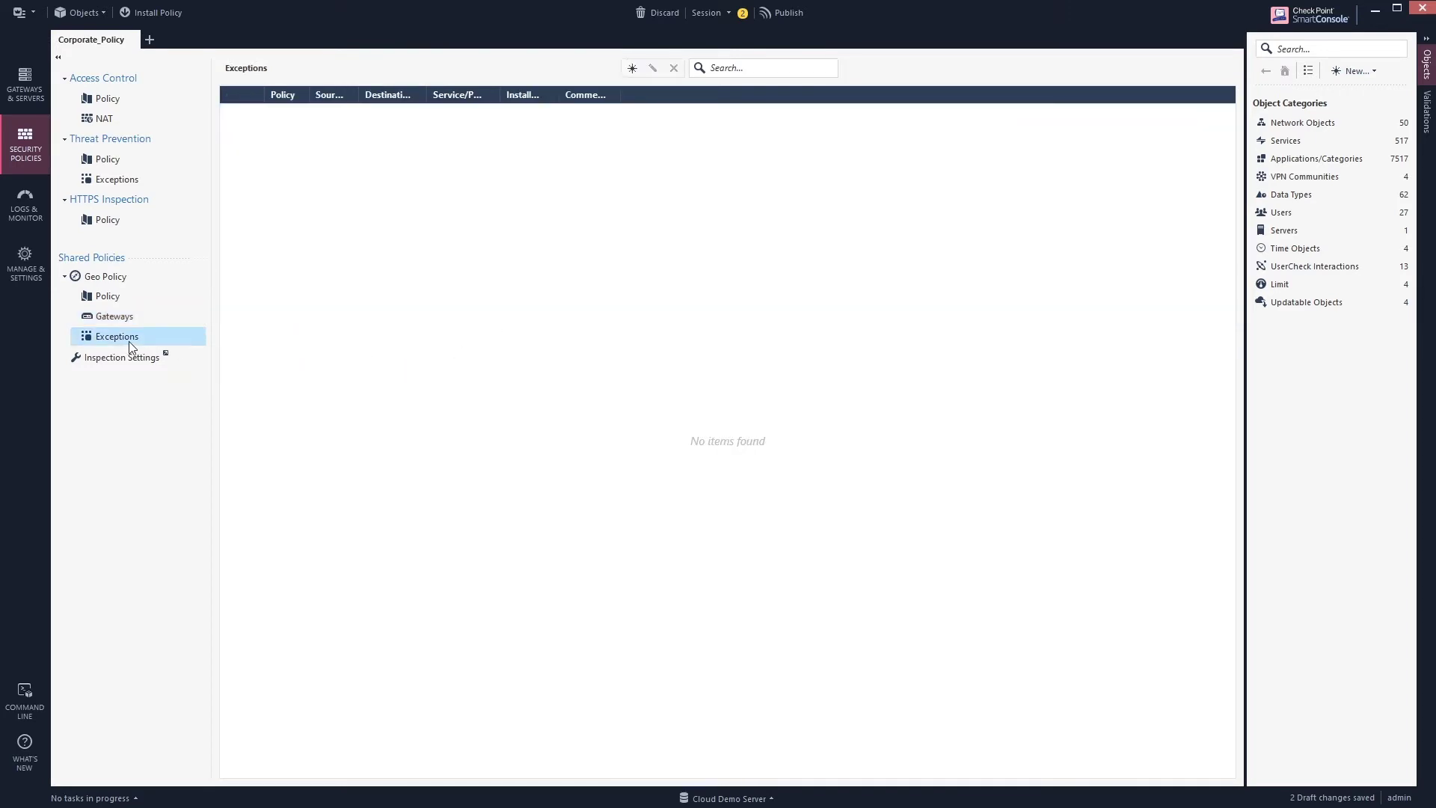
left_click(632, 68)
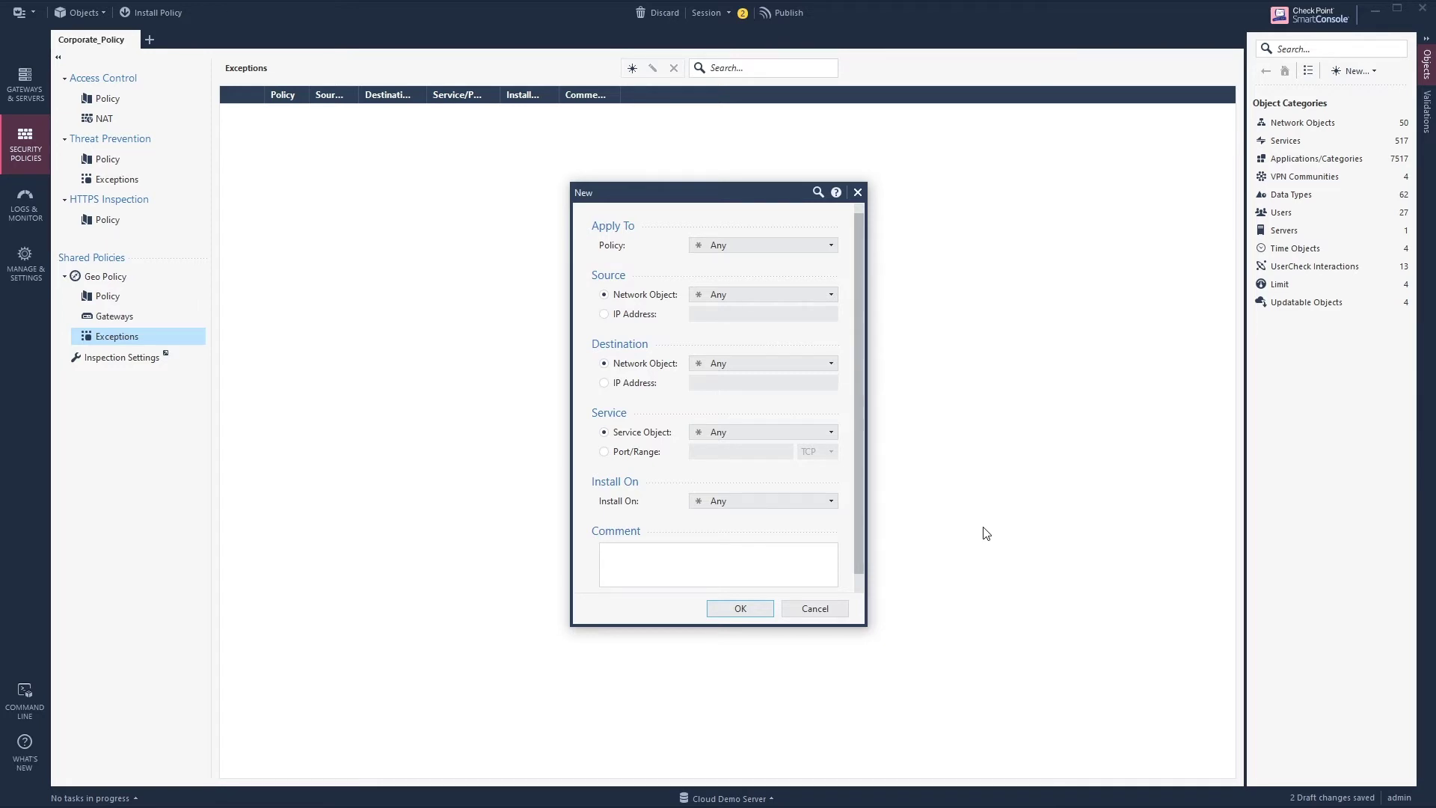
left_click(820, 610)
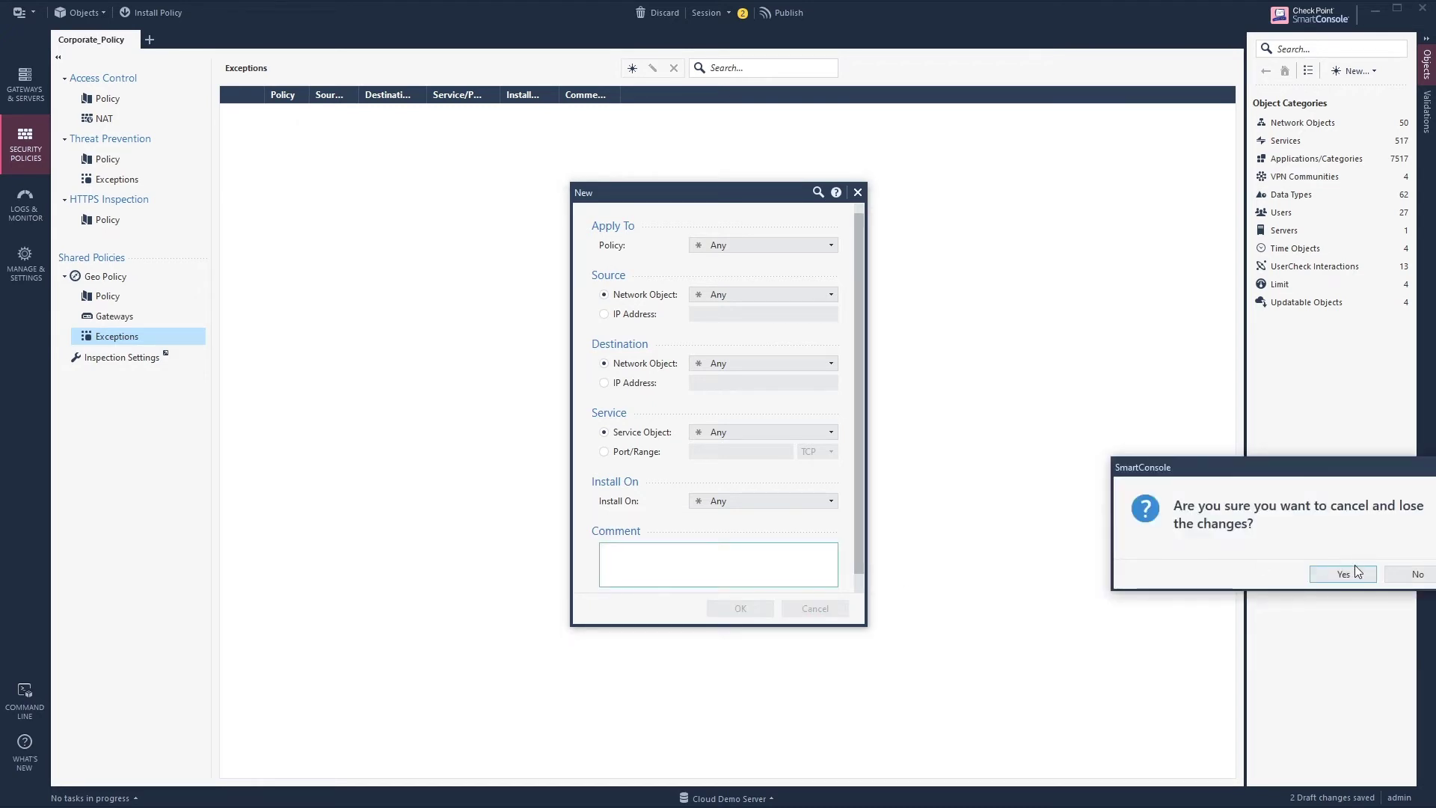
left_click(1352, 575)
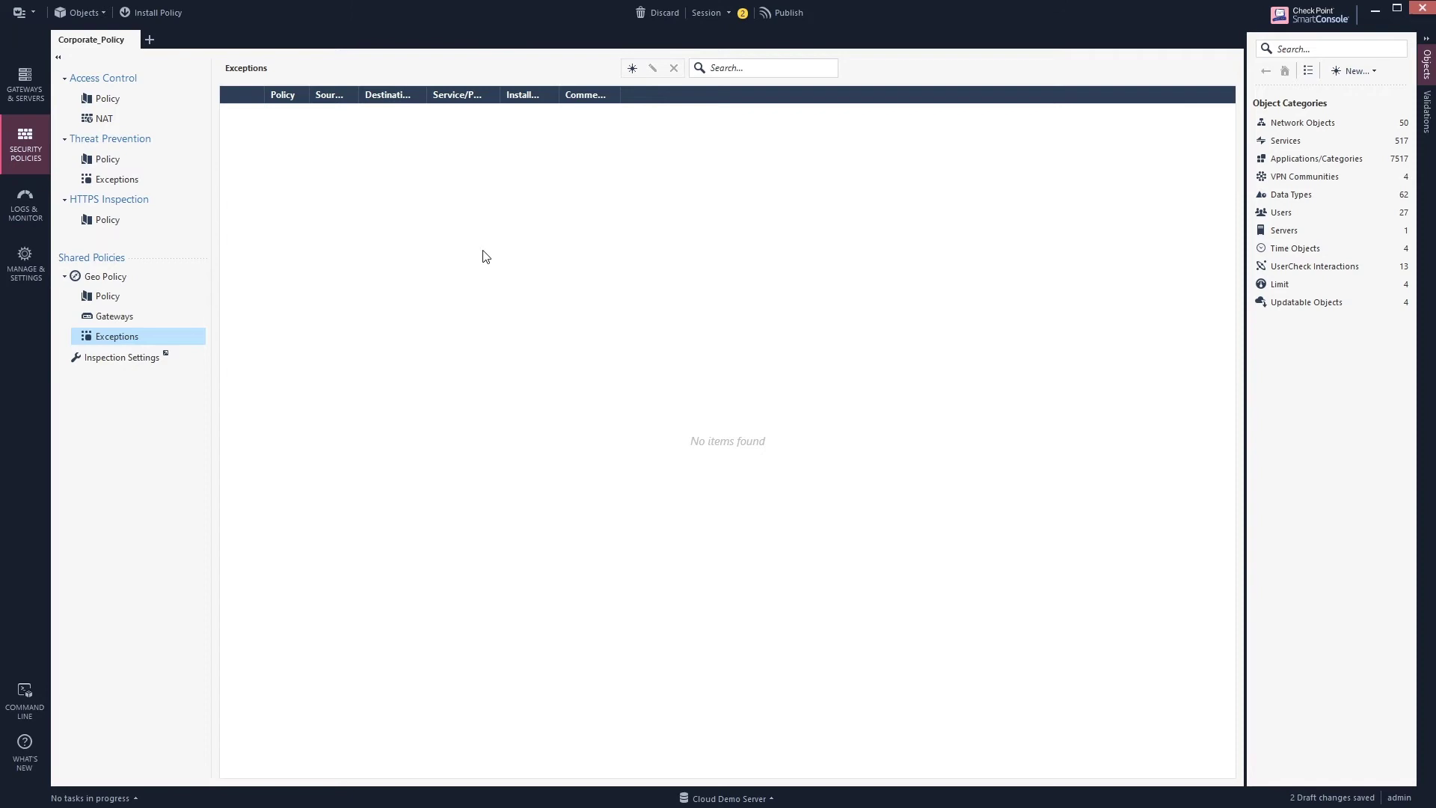
Return to the Geo Policy settings and publish the session's 2 draft changes
left_click(147, 295)
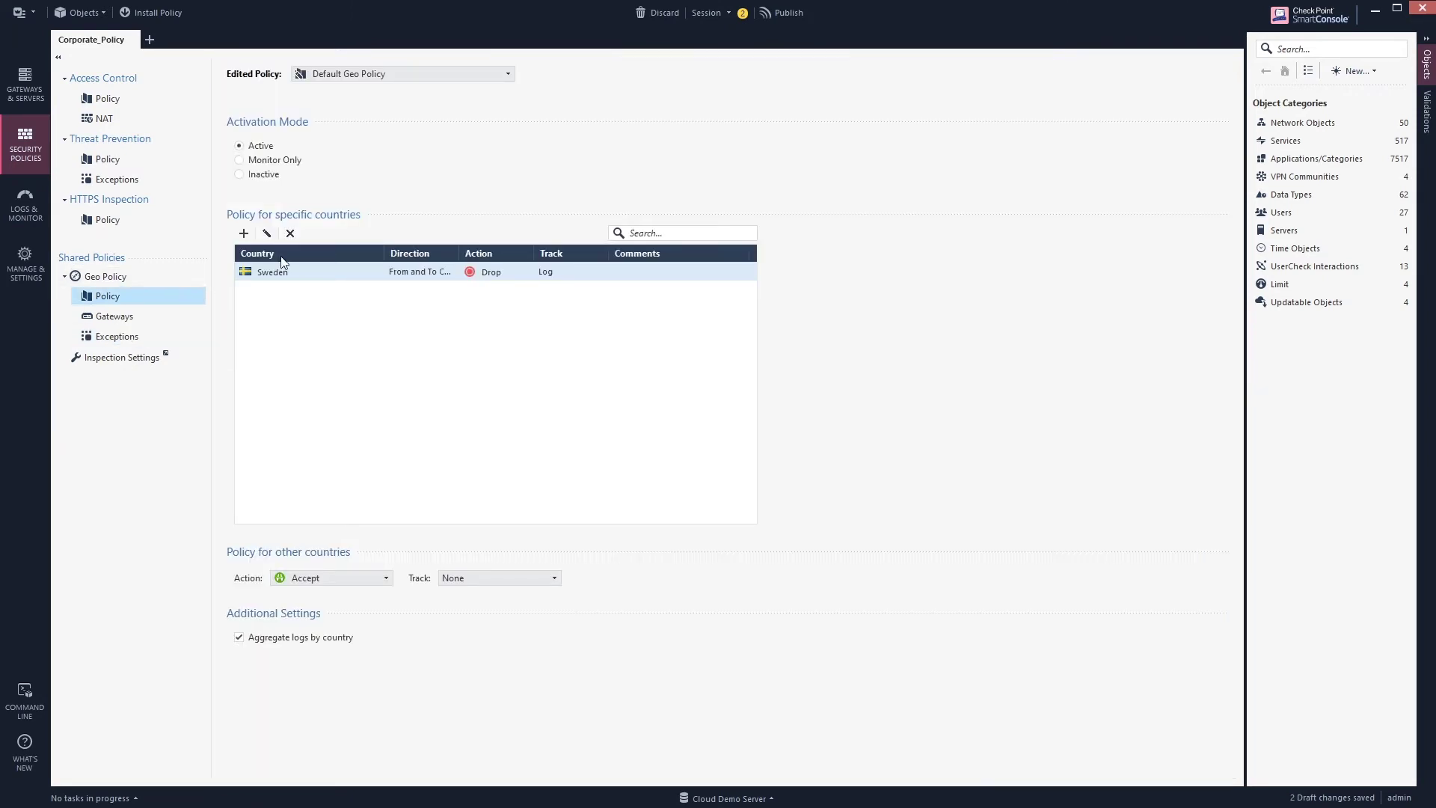
left_click(792, 12)
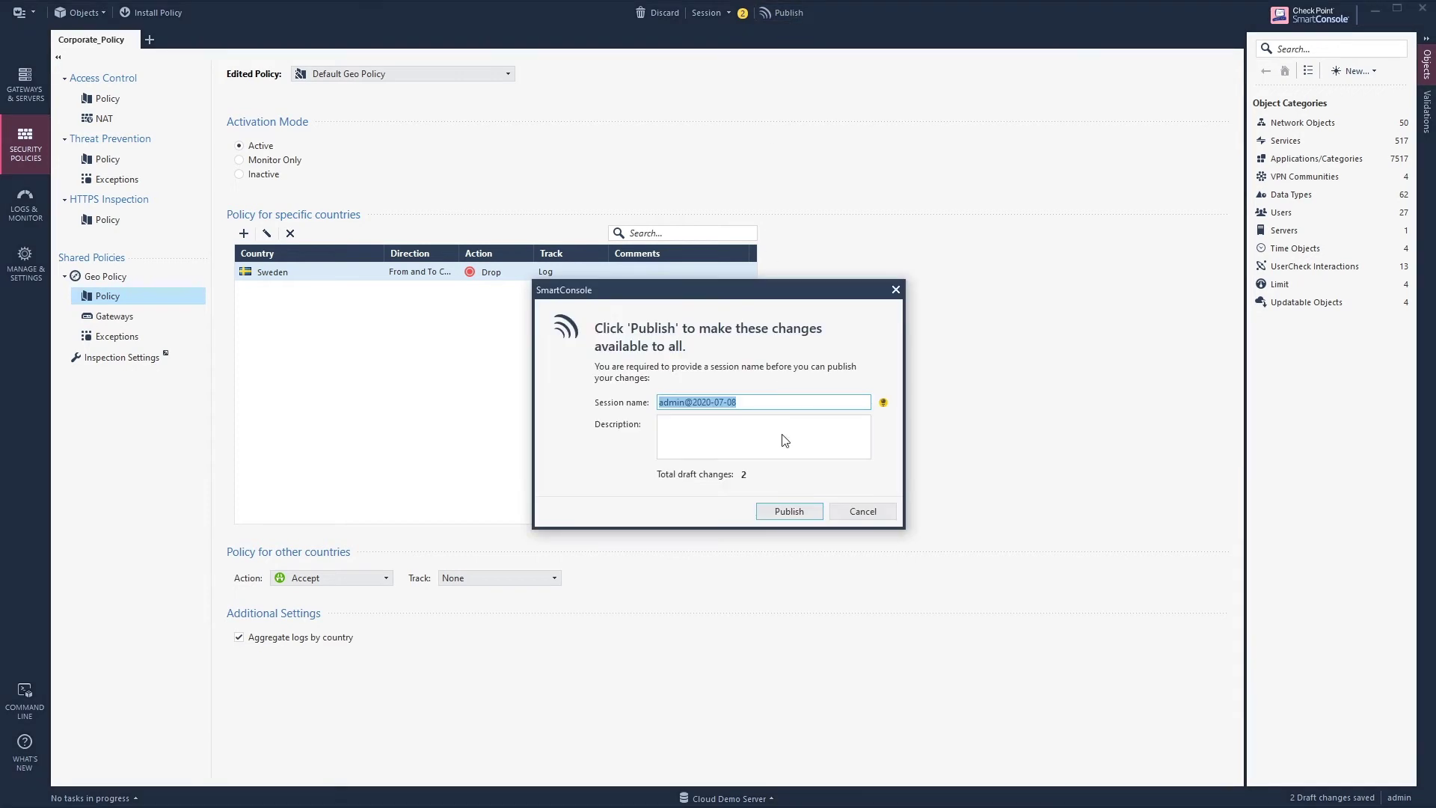
left_click(790, 507)
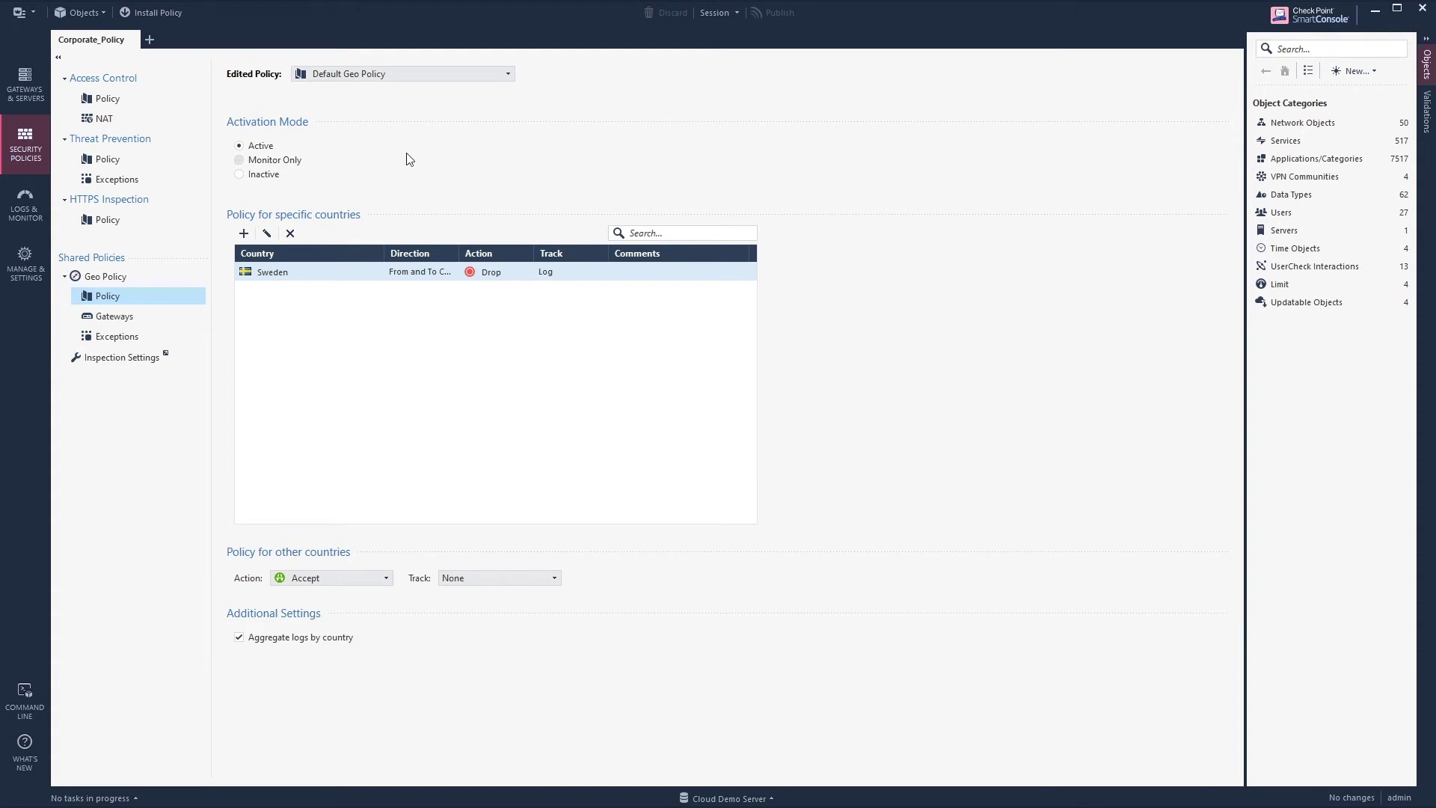
In the access rulebase, expand the DMZ section and rule 6 to list sub-rules 6.1 and 6.2
left_click(119, 100)
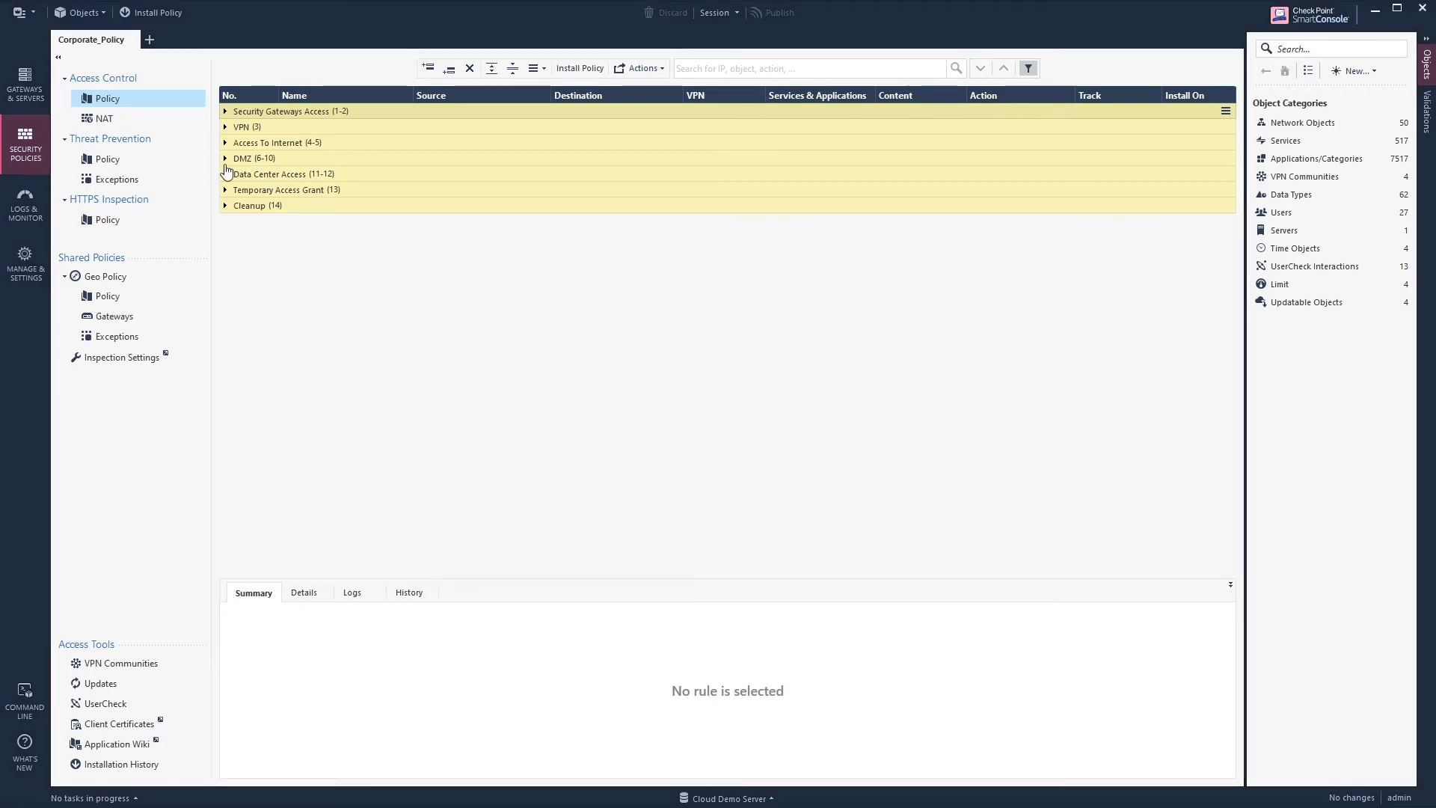
left_click(223, 158)
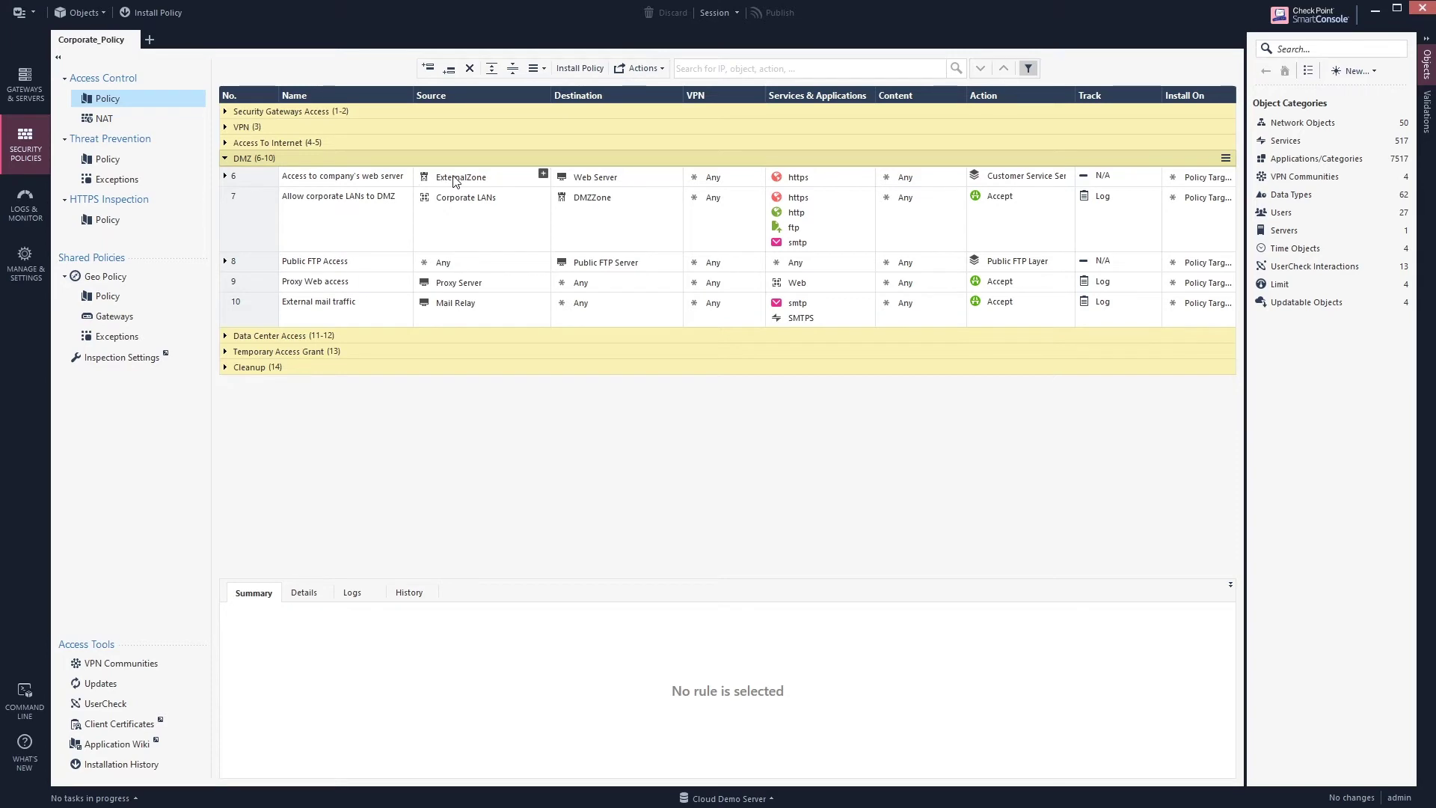
left_click(502, 183)
left_click(648, 180)
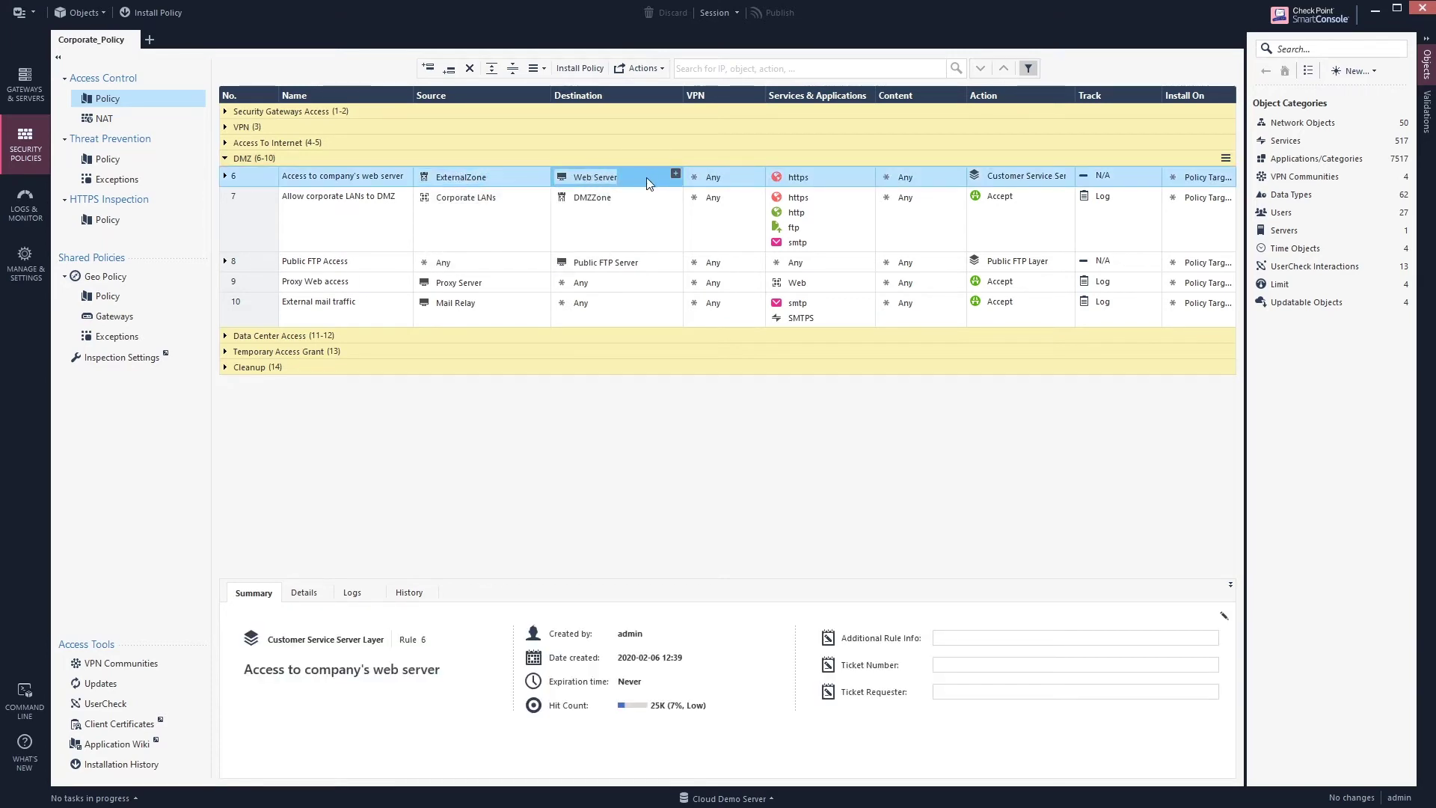
left_click(225, 175)
left_click(256, 202)
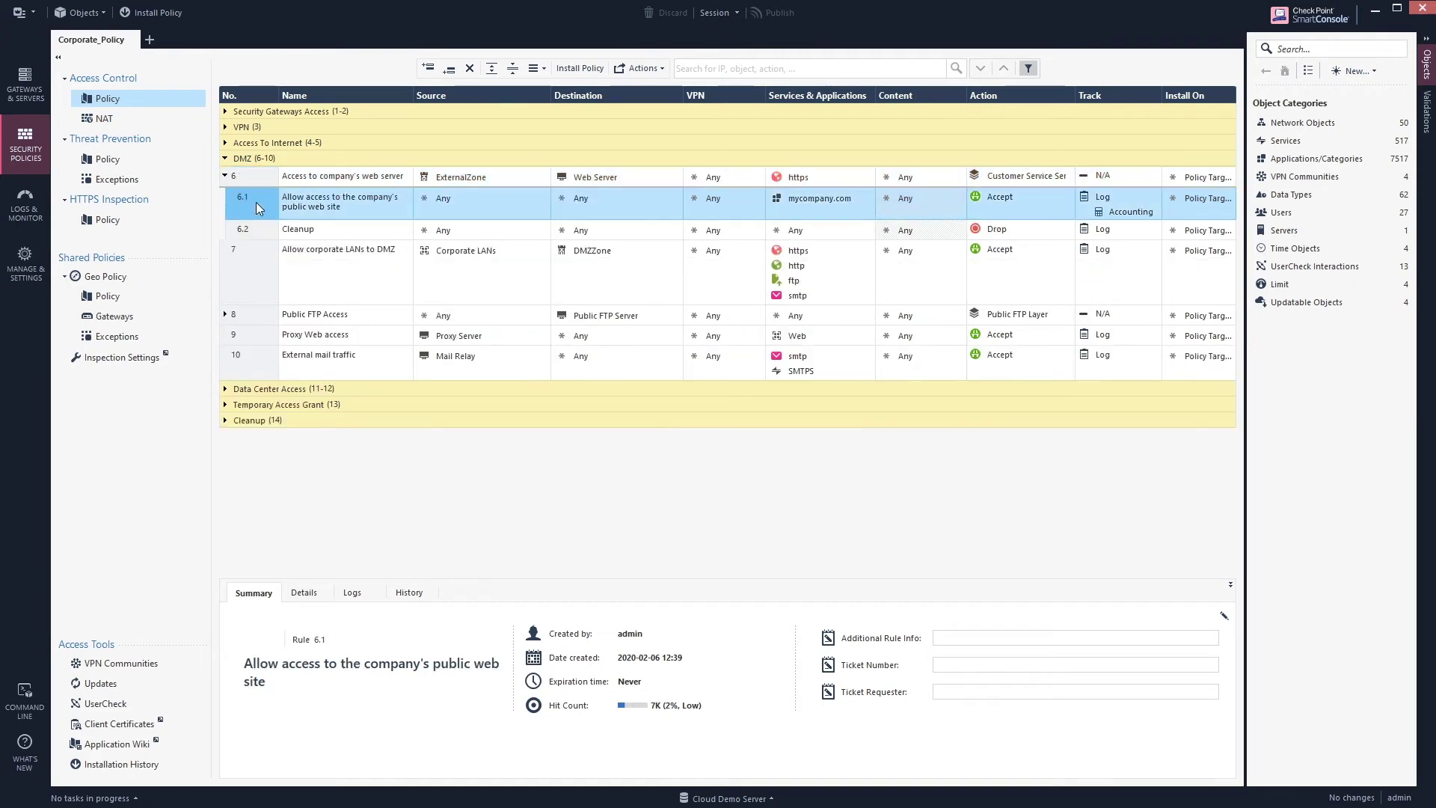
right_click(256, 202)
Insert a new rule above 6.1 and name it 'block specific countries'
left_click(379, 215)
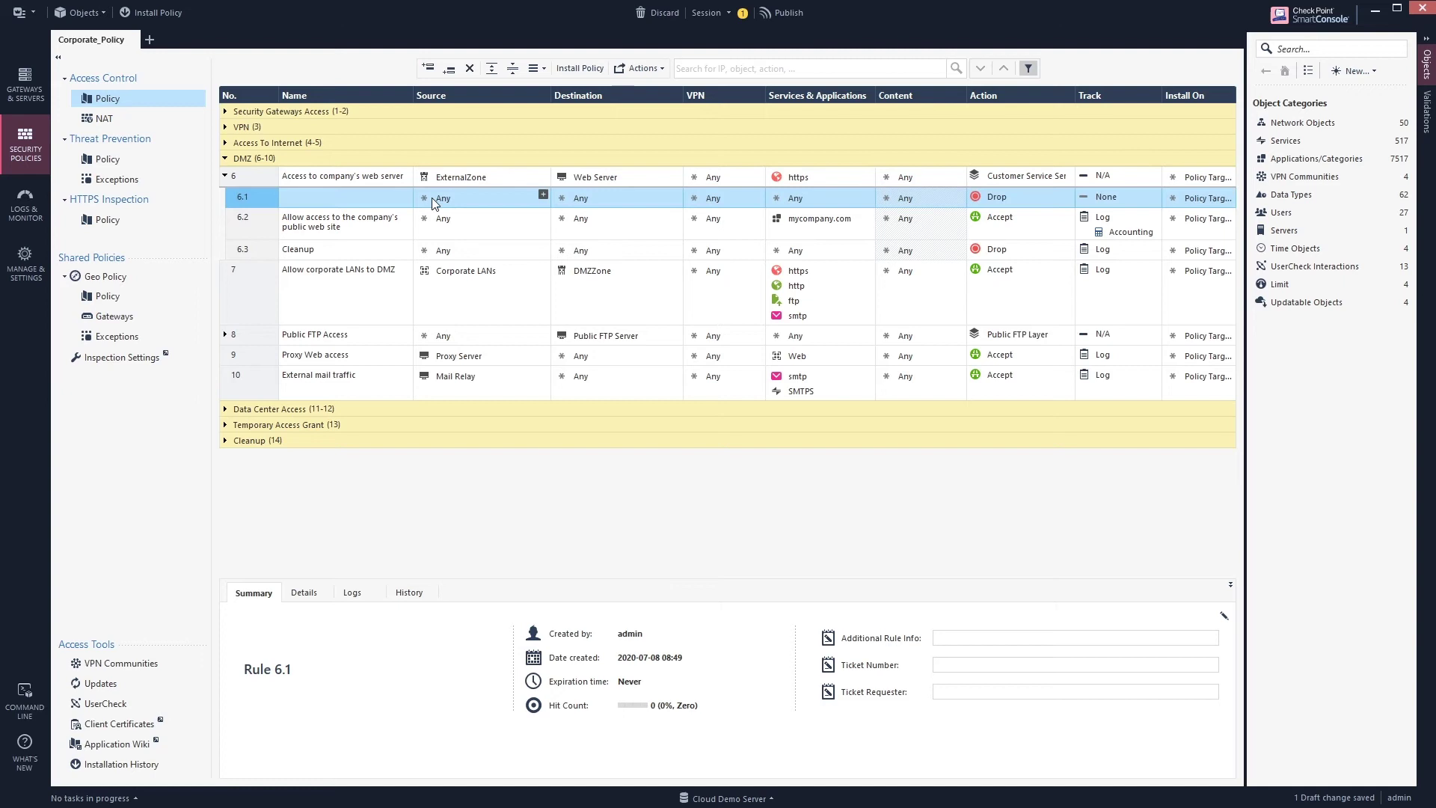
left_click(392, 198)
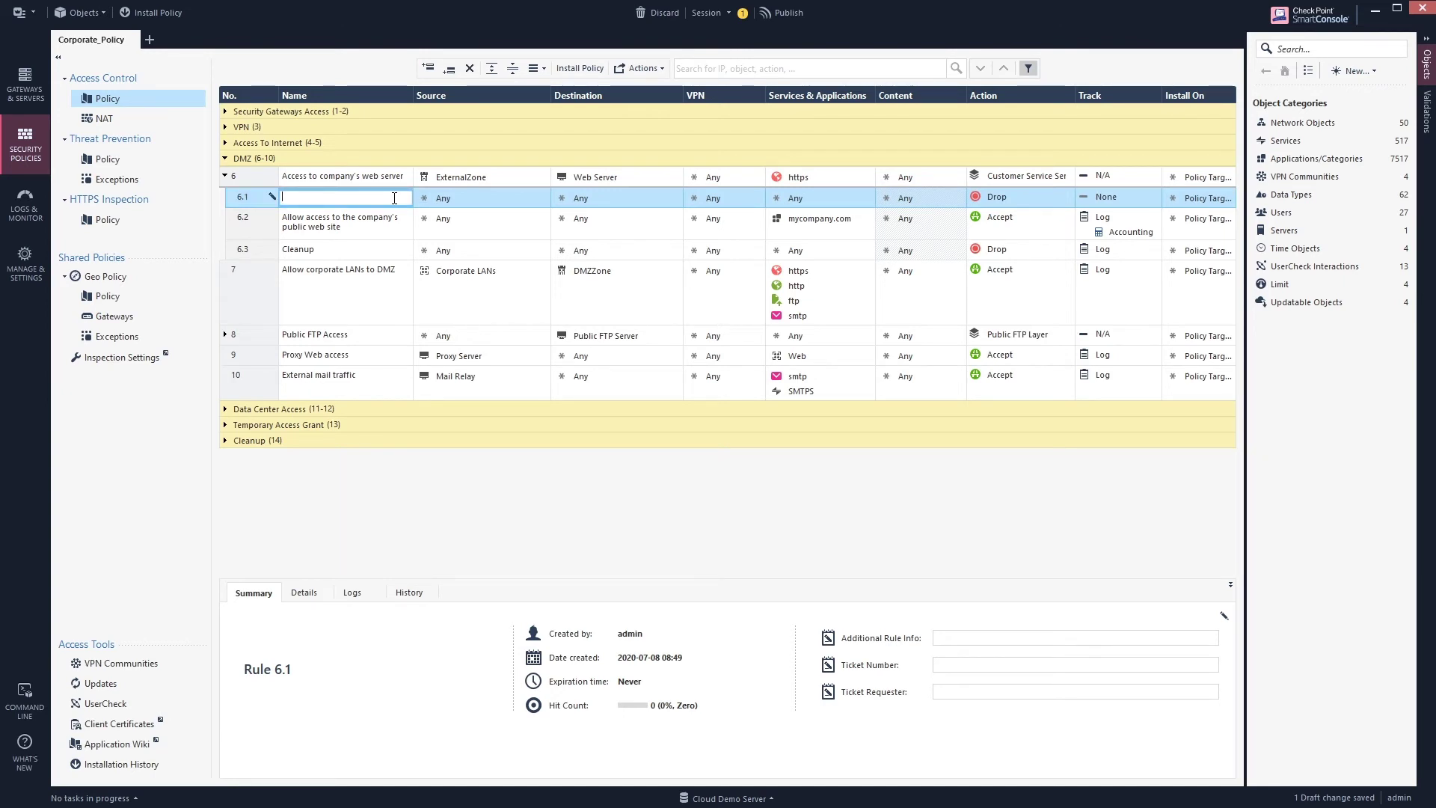
type("block specific countries")
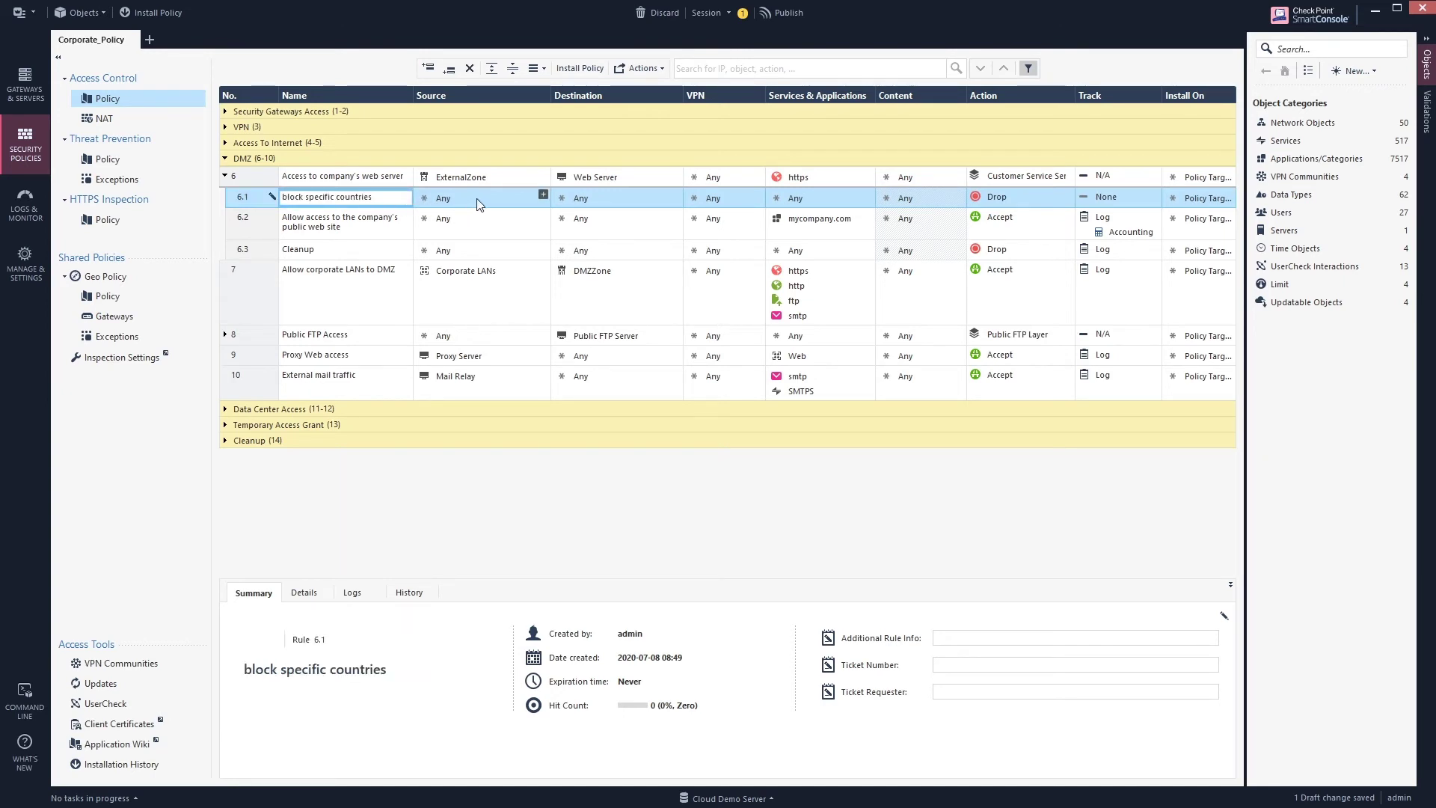
left_click(498, 198)
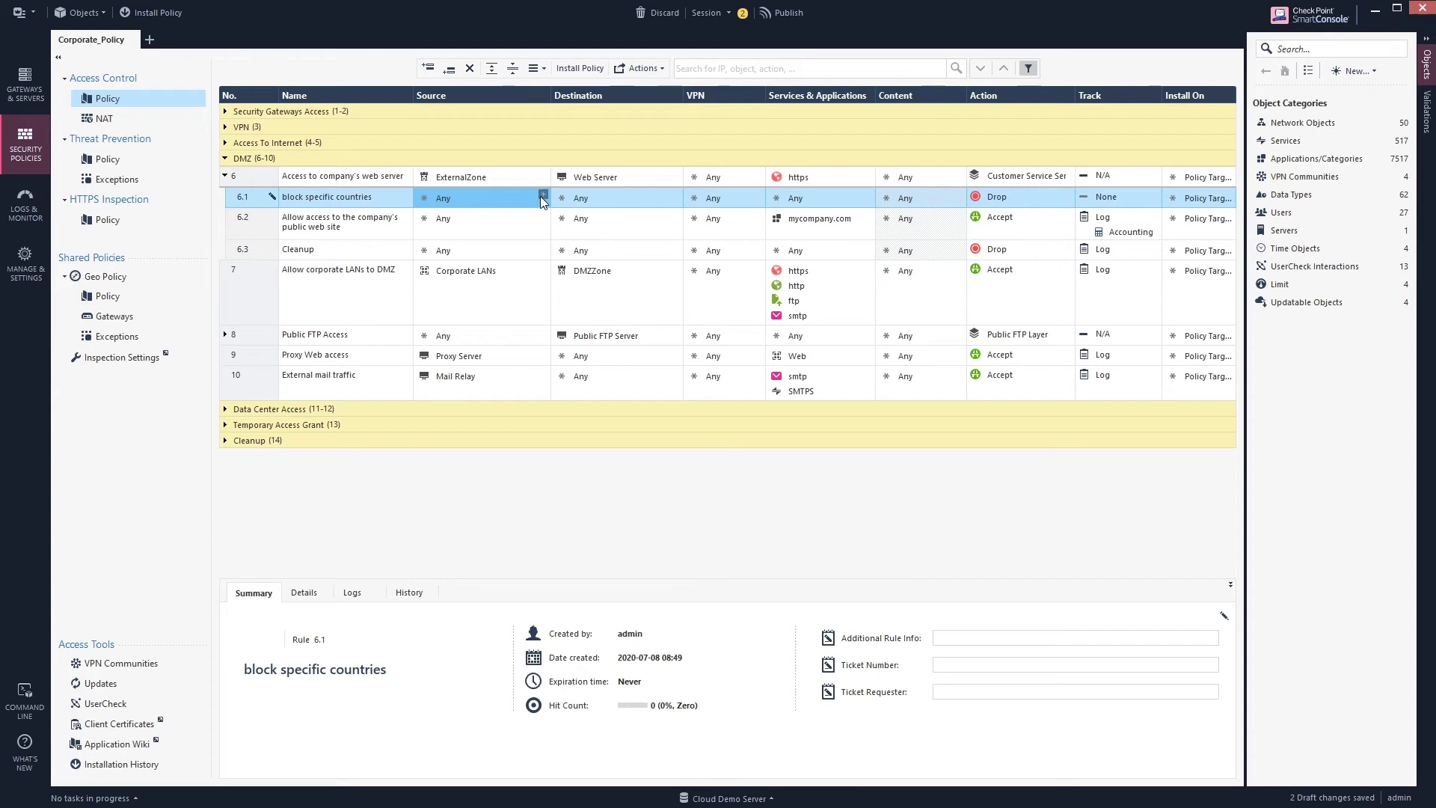
Import the Sweden updatable object from GEO Locations > Europe as rule 6.1's source
left_click(542, 194)
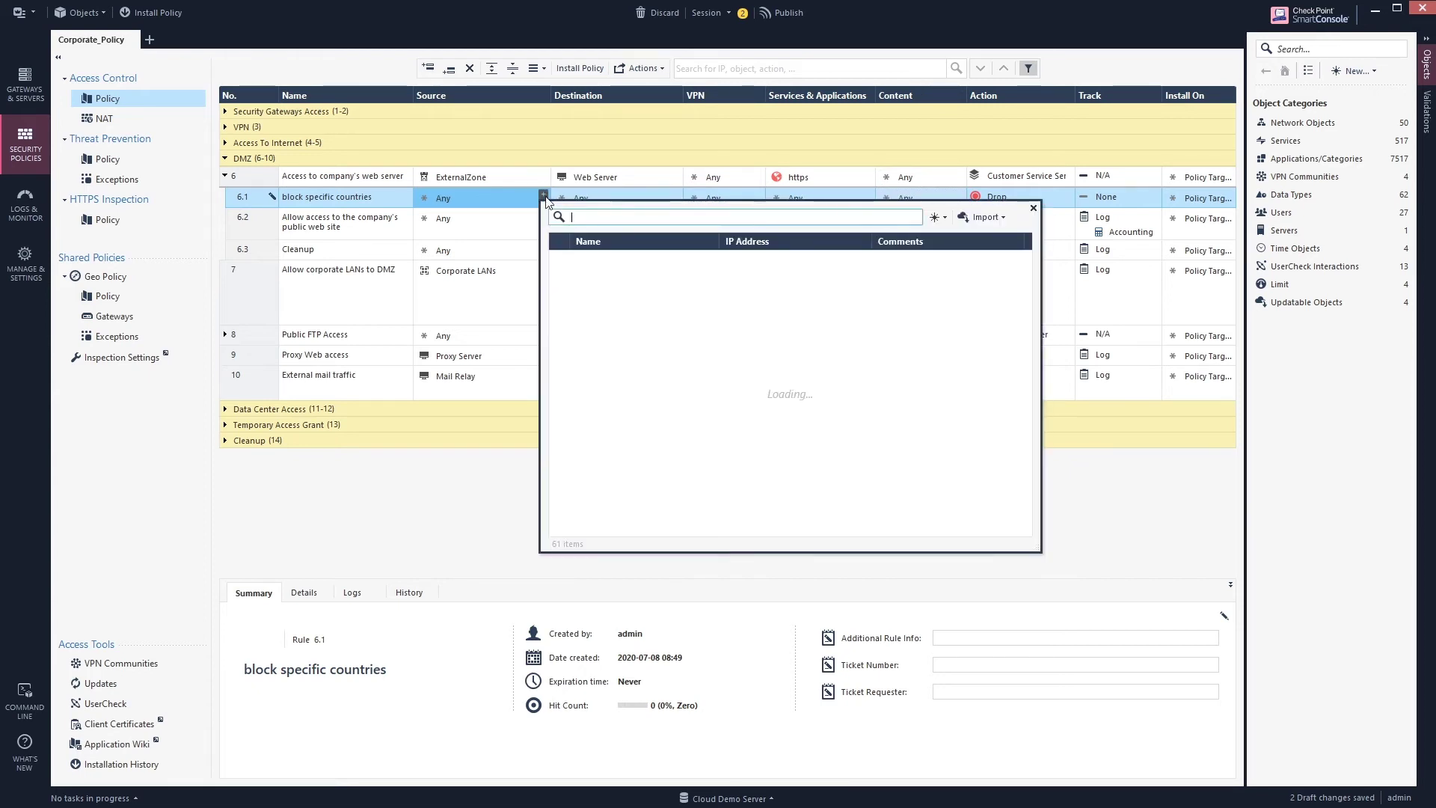
left_click(1002, 217)
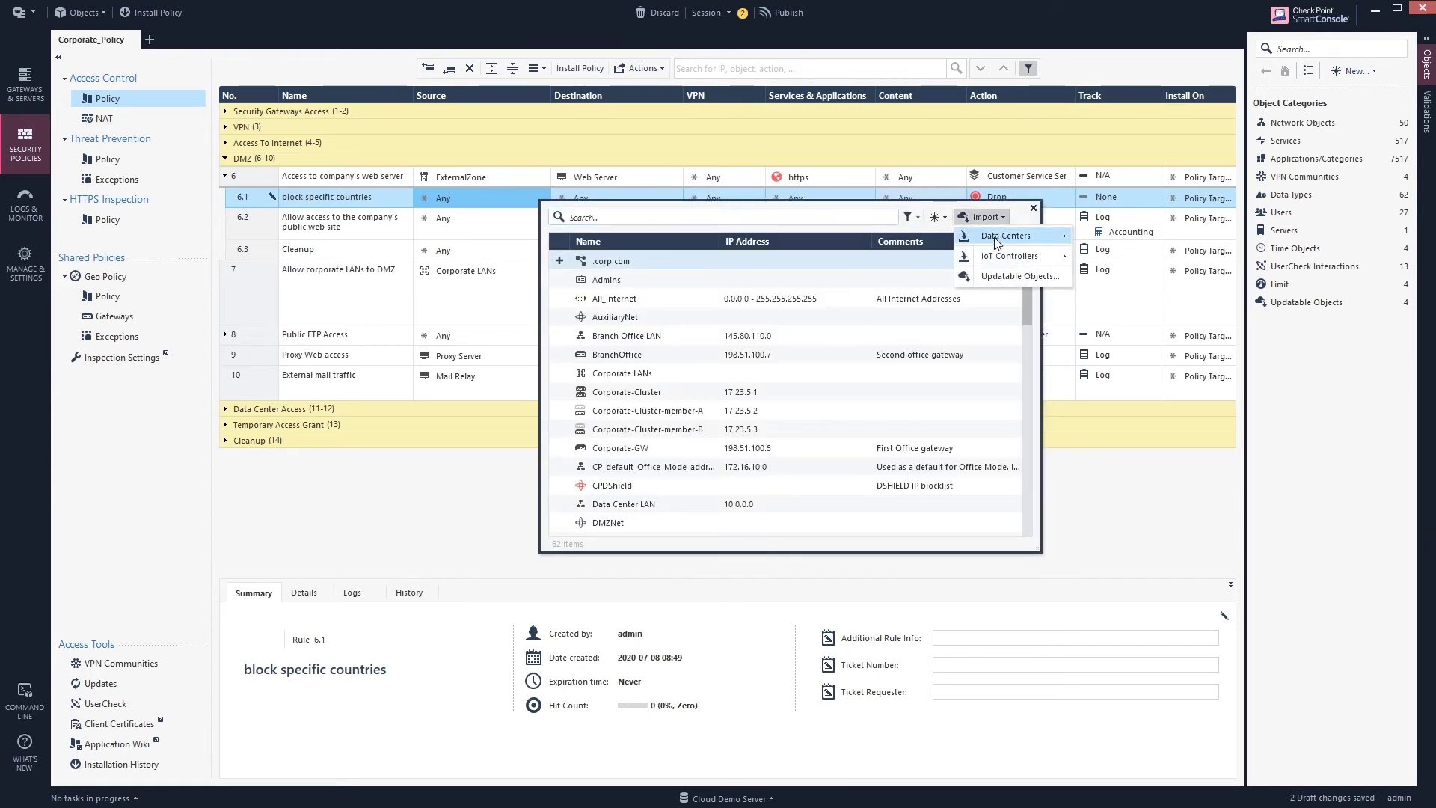
left_click(1009, 277)
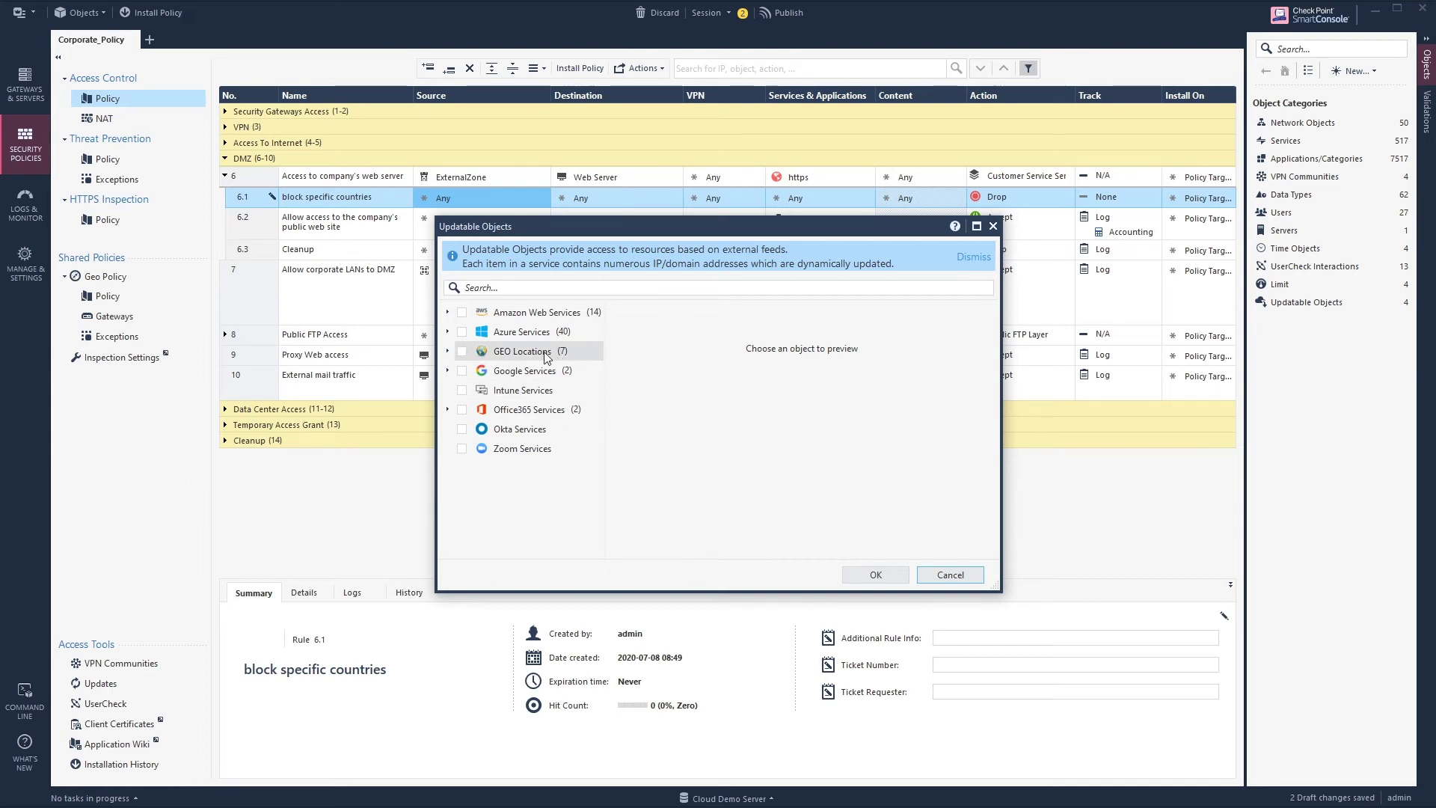
left_click(448, 351)
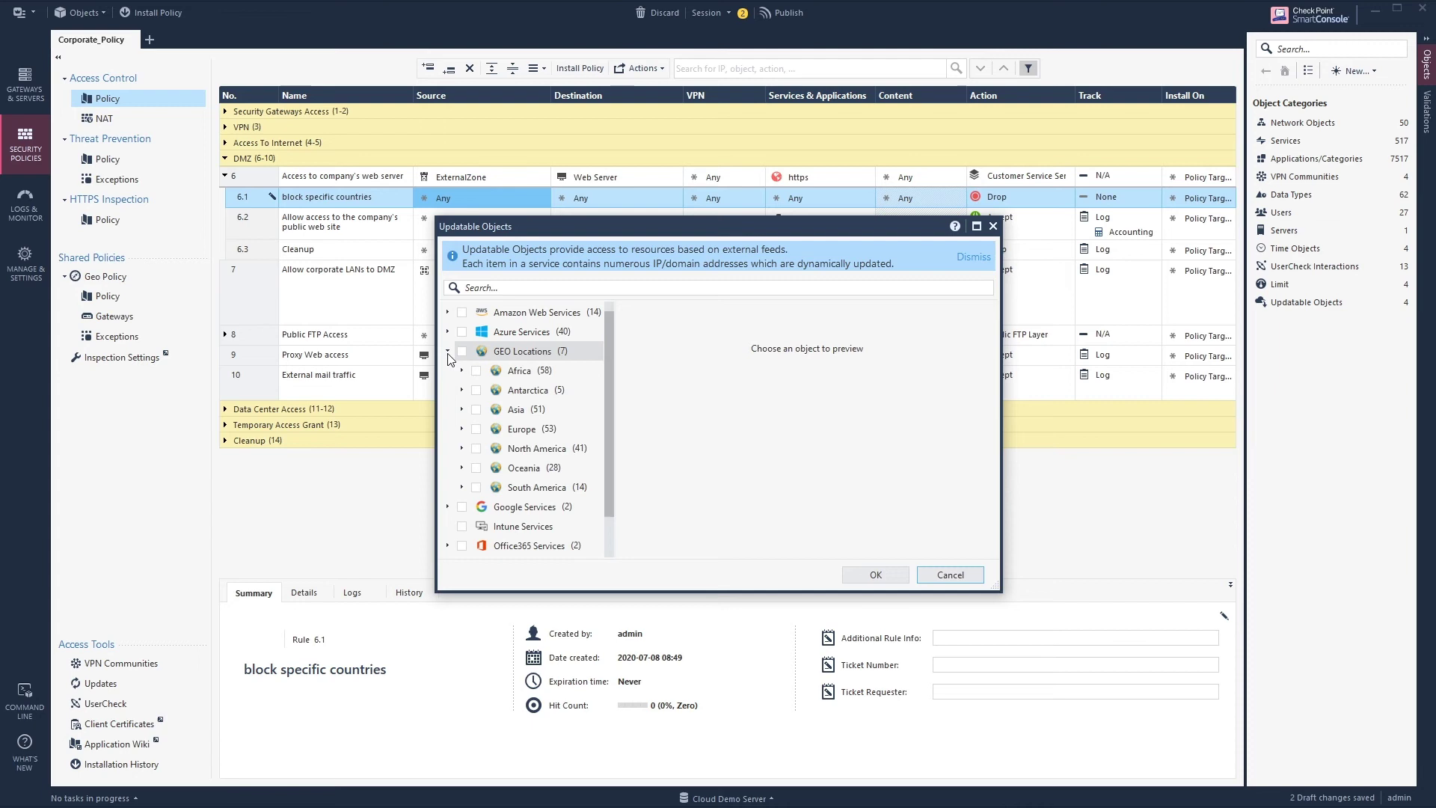
left_click(462, 429)
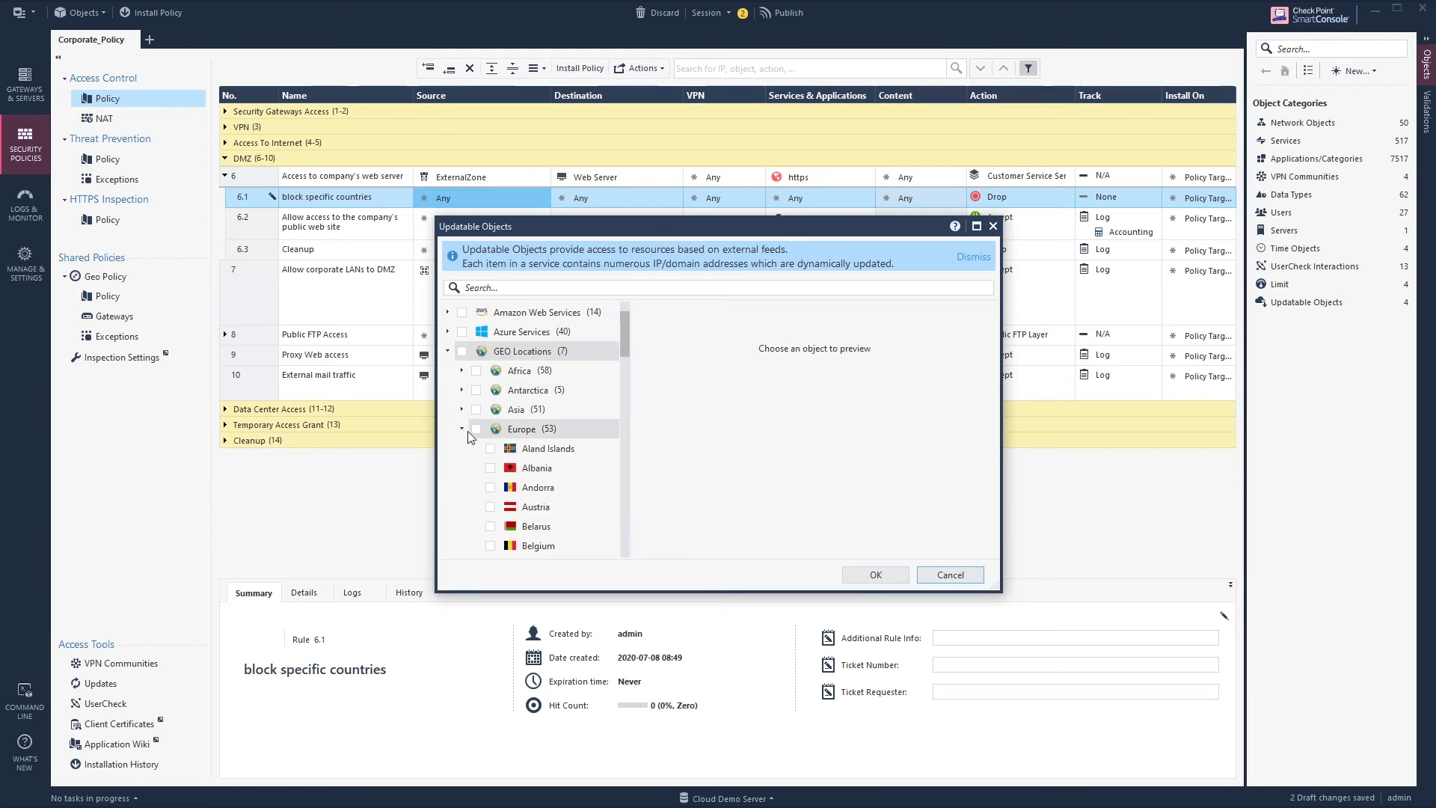
scroll(540, 458, "down", 1)
scroll(542, 458, "down", 7)
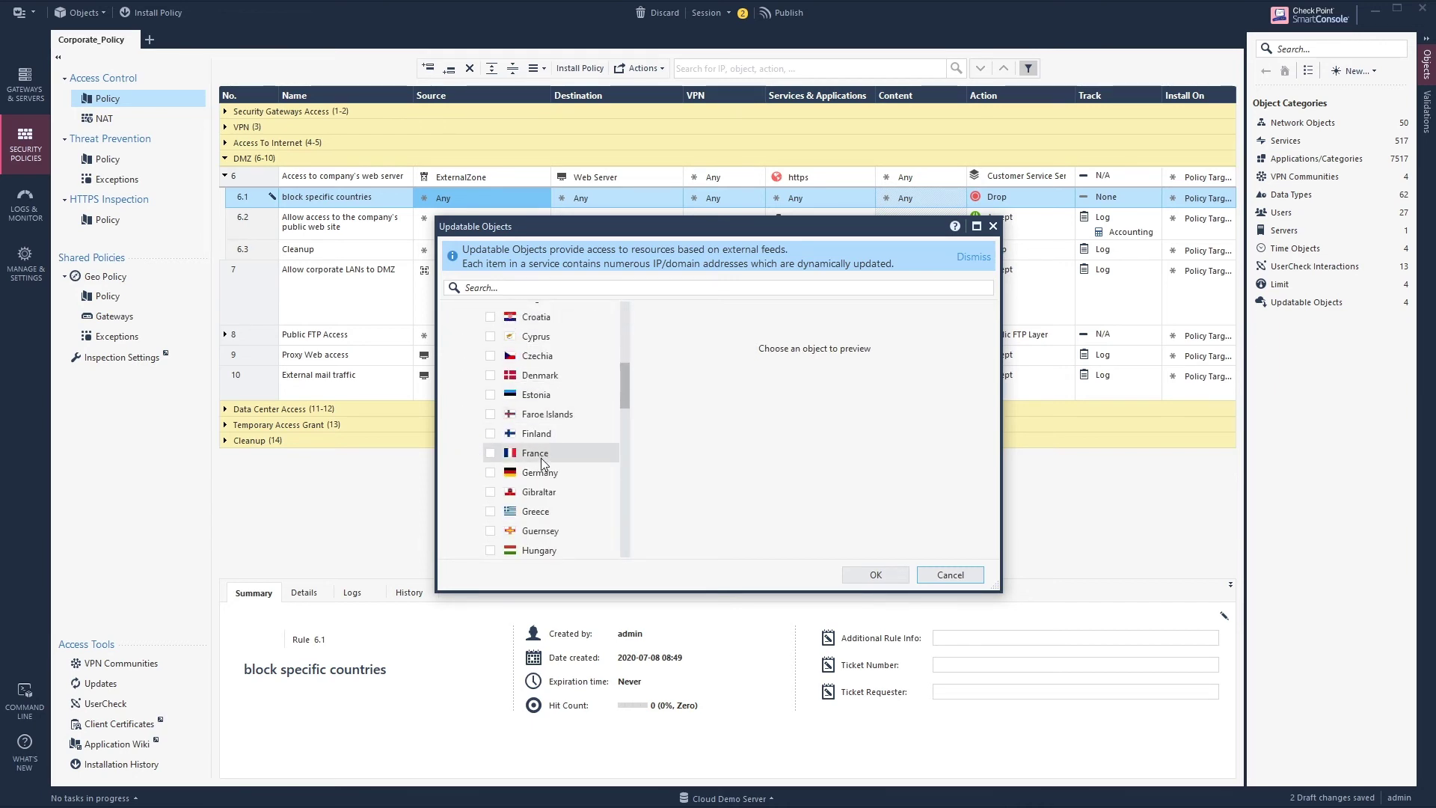
scroll(541, 468, "down", 6)
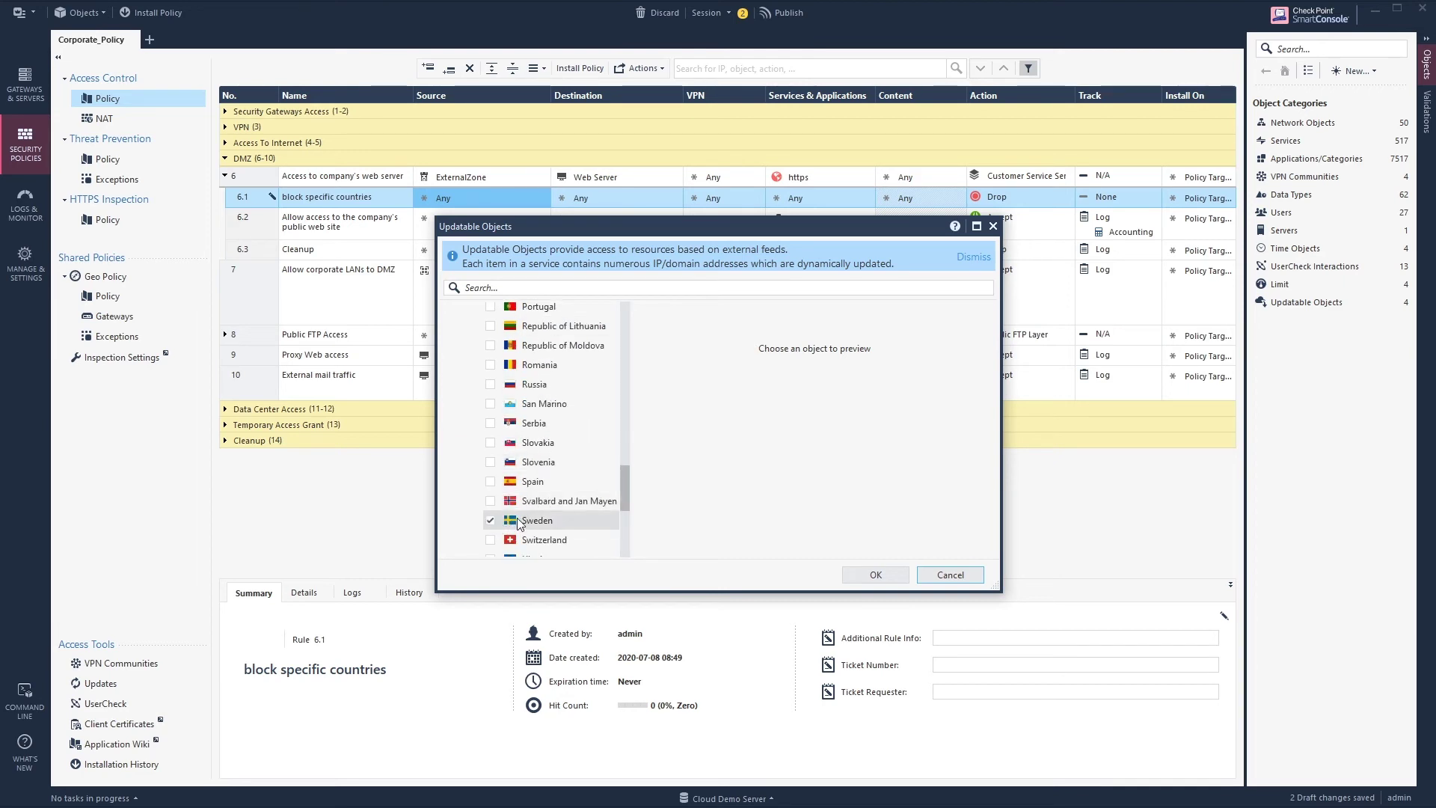
left_click(491, 521)
left_click(507, 290)
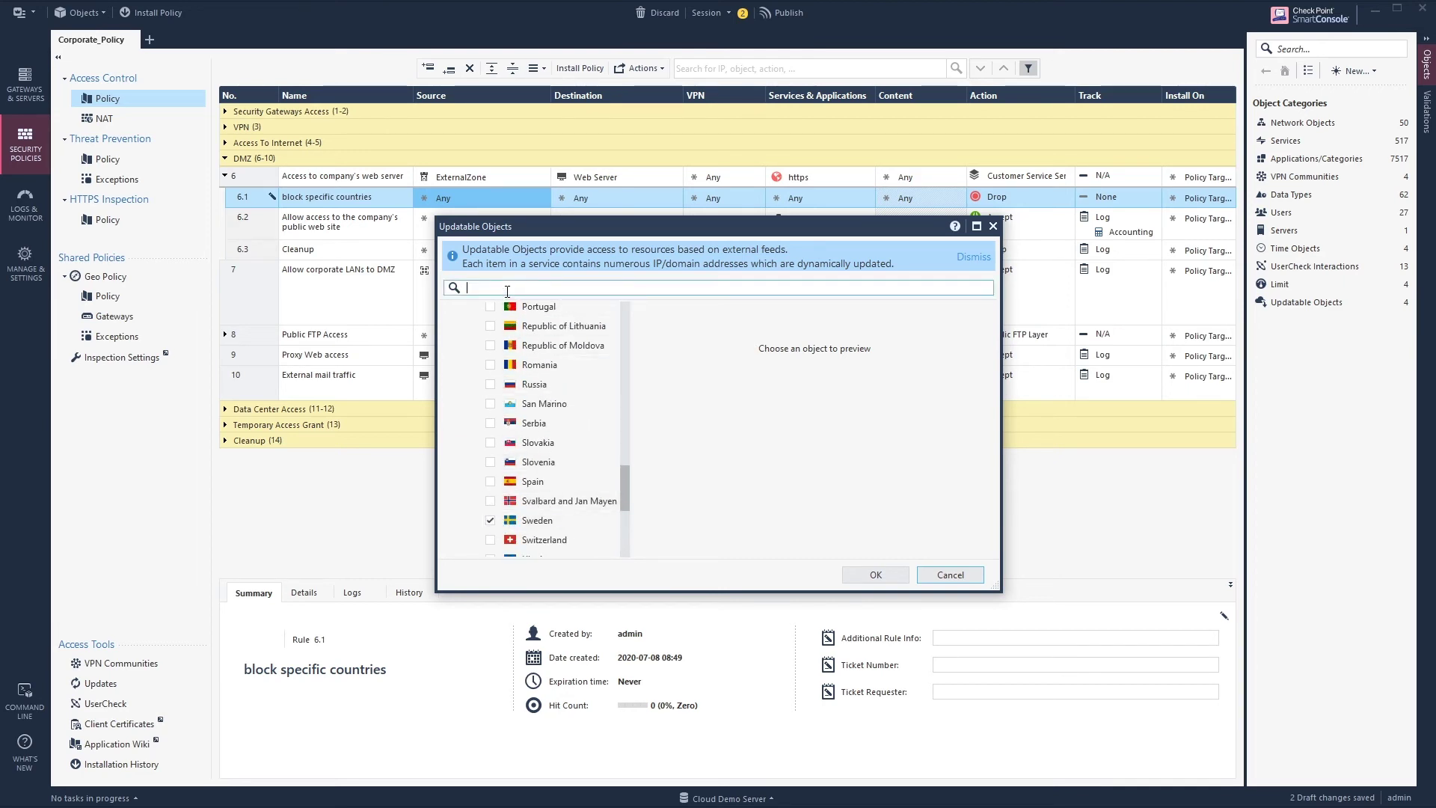
type("sweden")
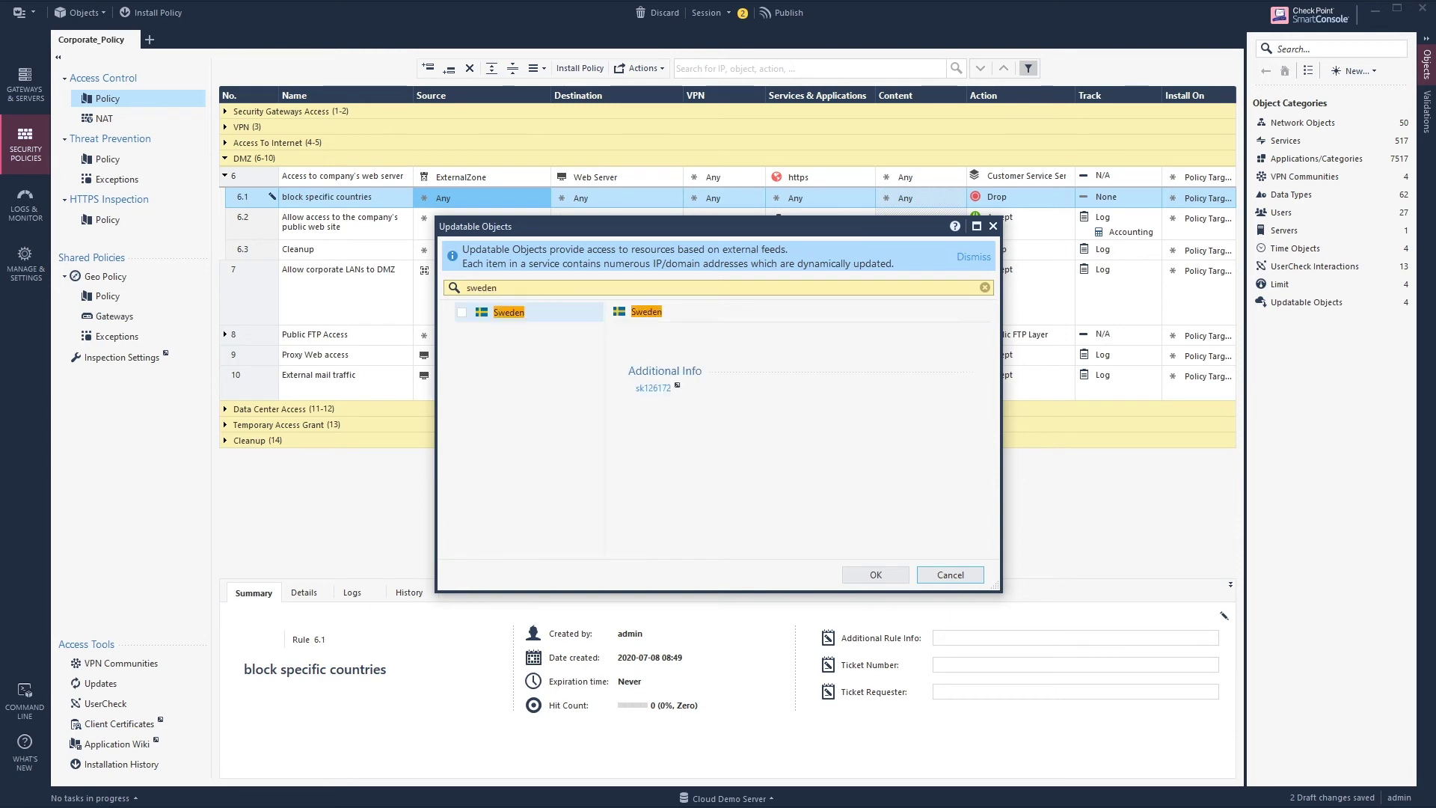
key("Return")
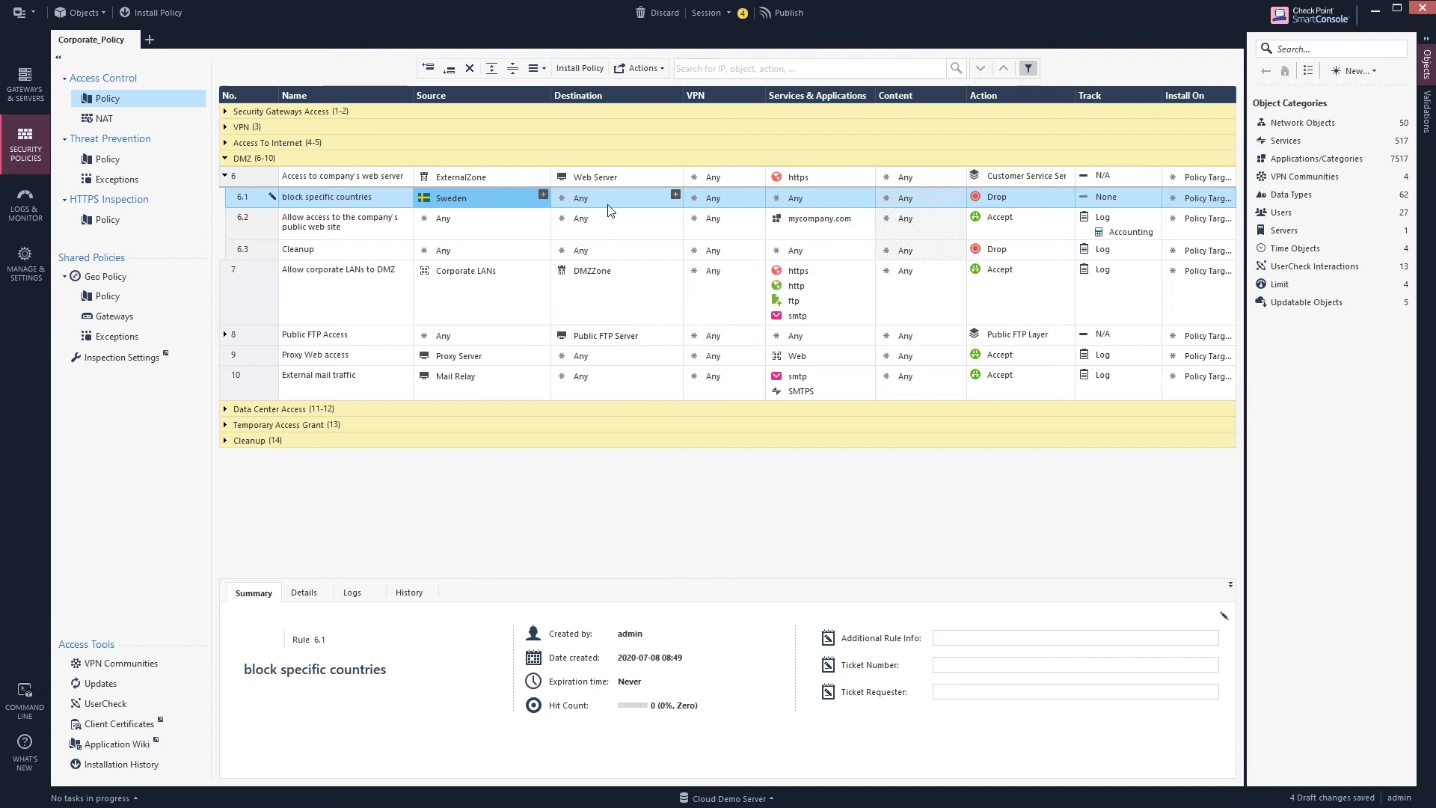
Set rule 6.1's Track to Log, then compare its destination with rule 6's Web Server
left_click(1101, 194)
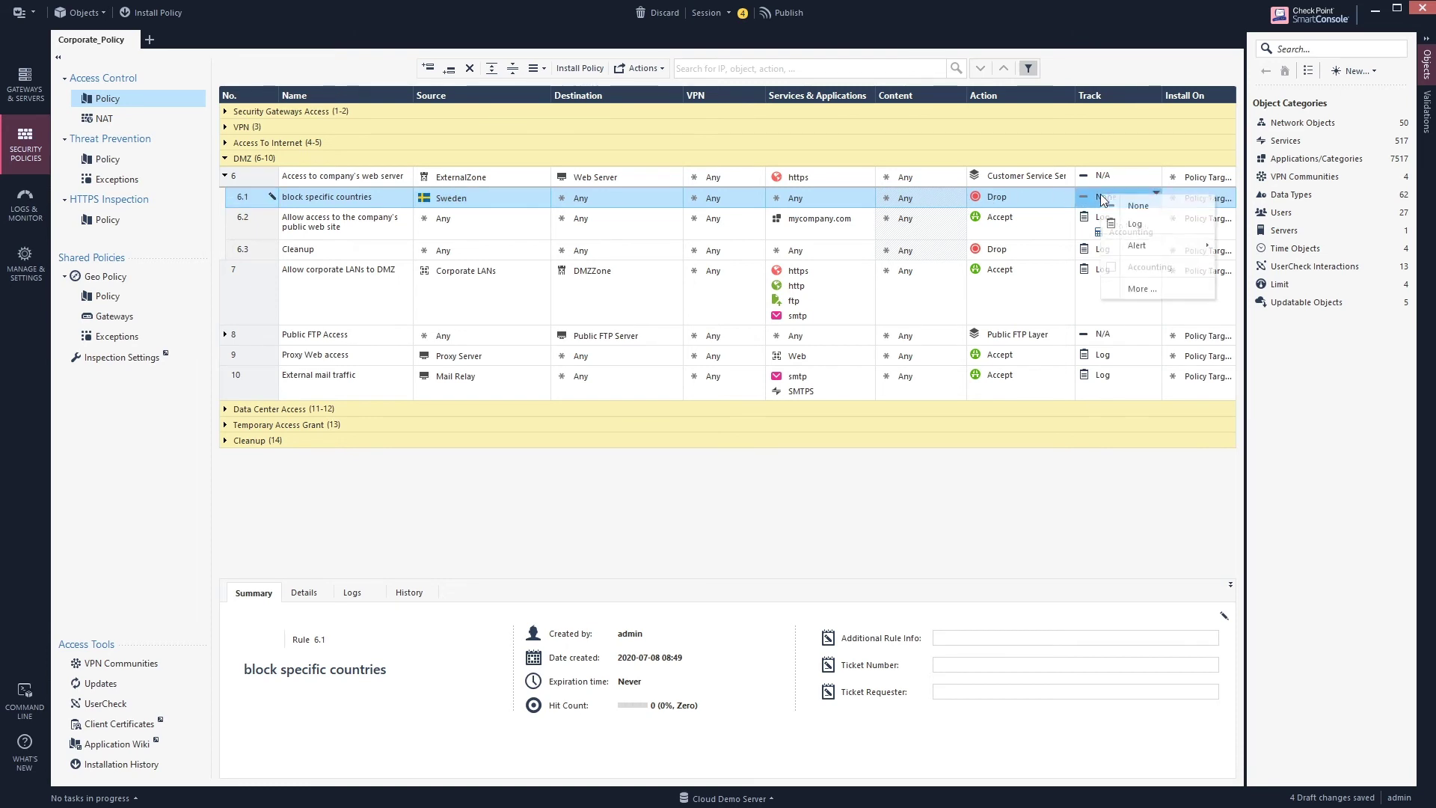
left_click(1140, 218)
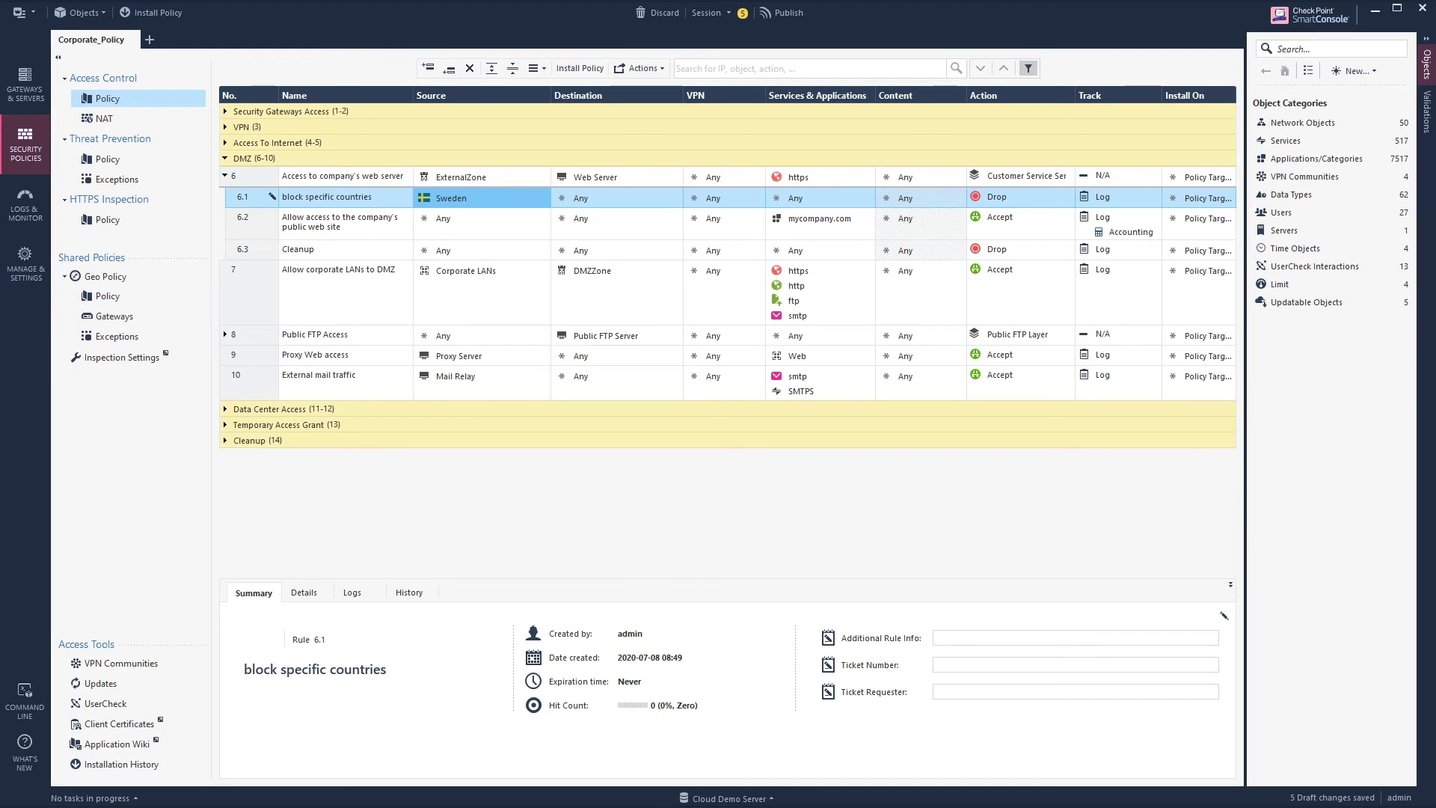
left_click(595, 196)
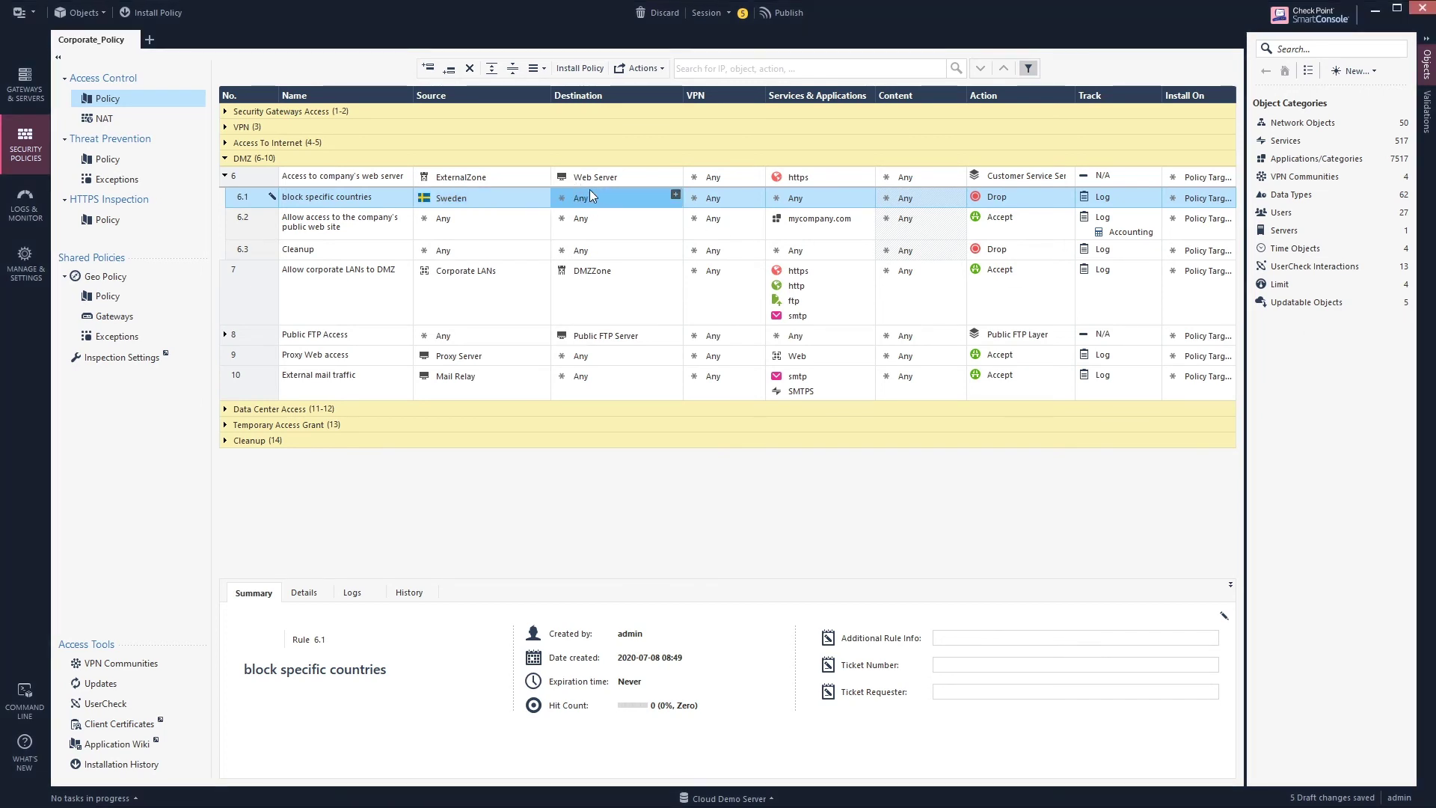
left_click(601, 175)
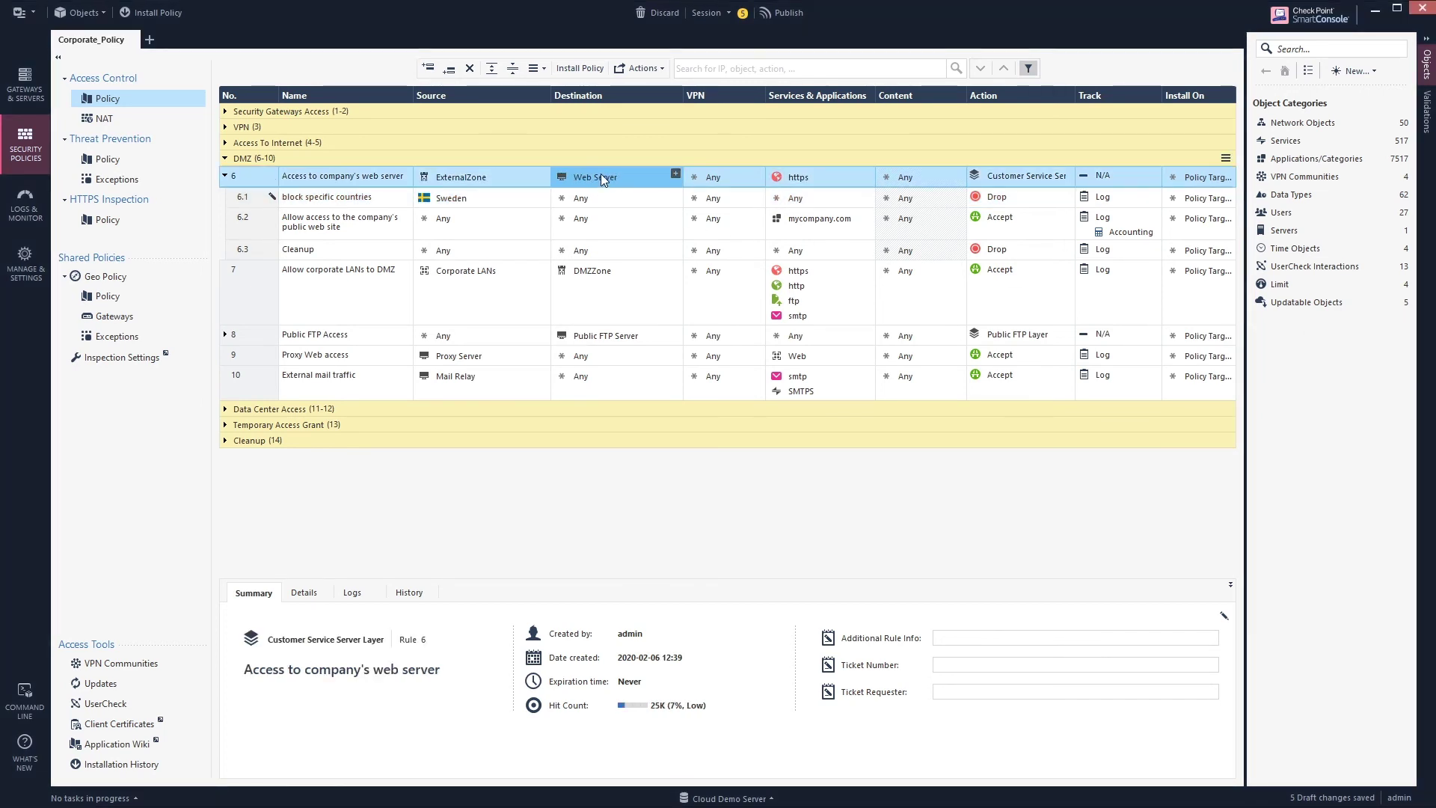
mouse_move(600, 176)
mouse_move(447, 177)
left_click(376, 200)
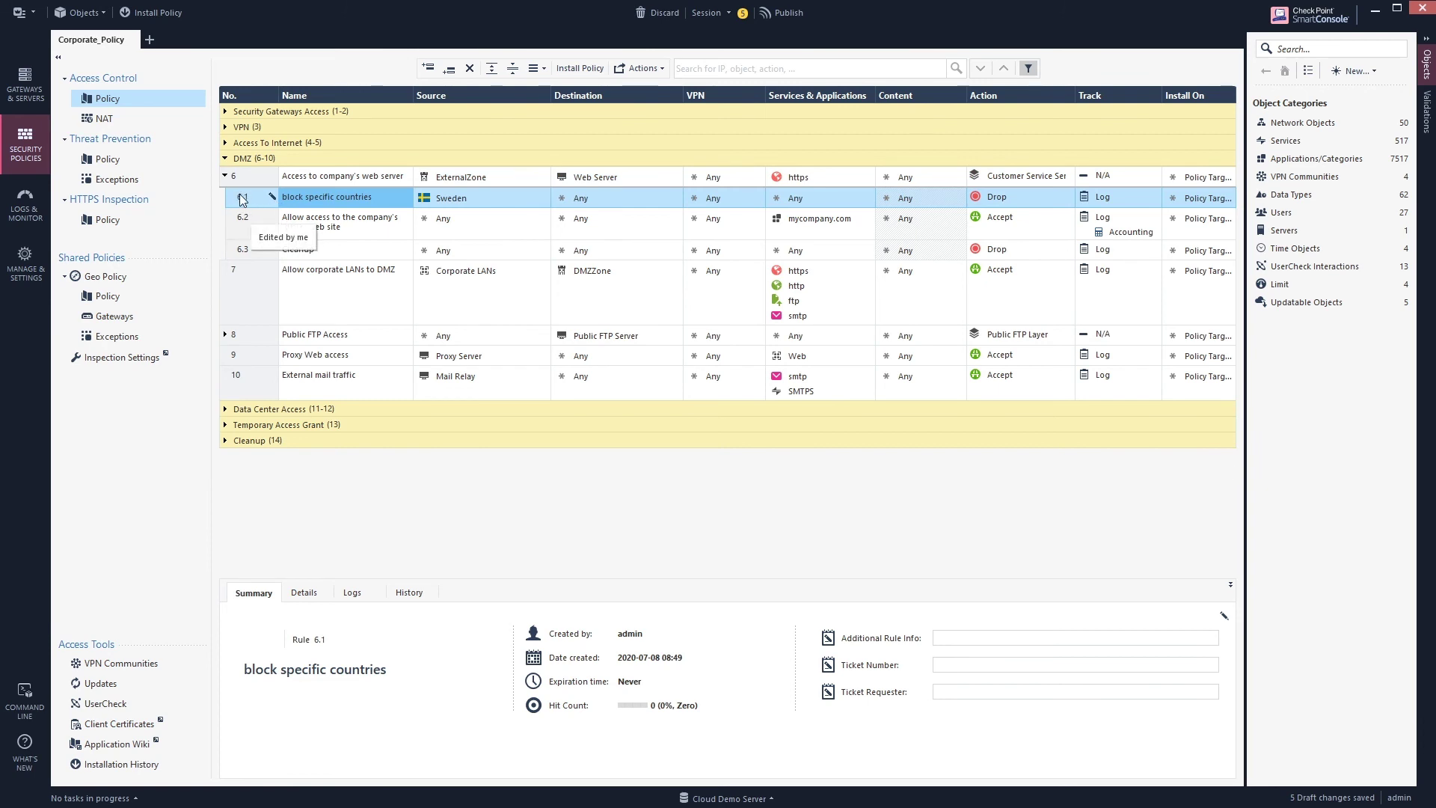